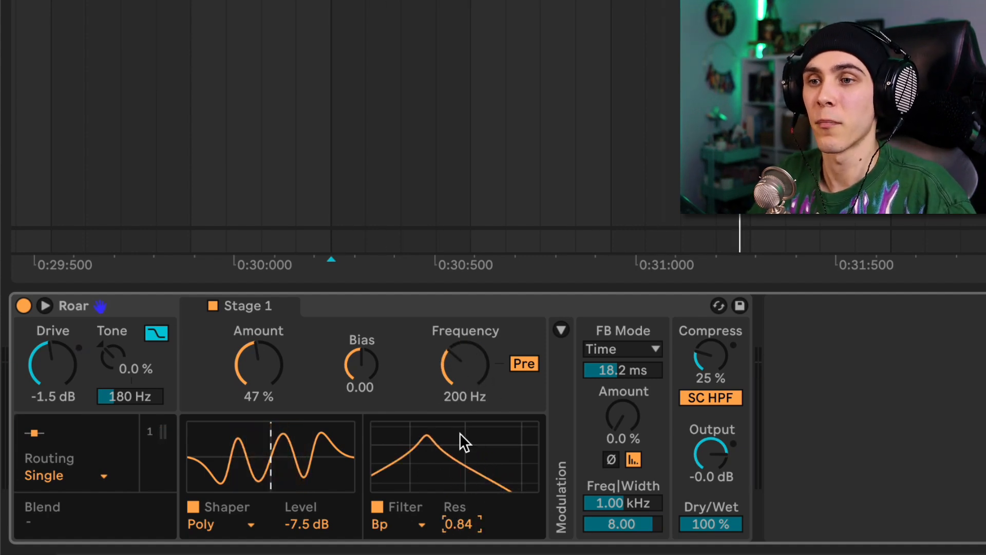
- Sweep the Stage 1 band-pass filter frequency down to about 31 Hz and change the filter type to Morph
{"action": "mouse_move", "coordinate": [448, 370]}
{"action": "left_mouse_down"}
{"action": "mouse_move", "coordinate": [448, 390]}
{"action": "mouse_move", "coordinate": [449, 378]}
{"action": "left_mouse_up"}
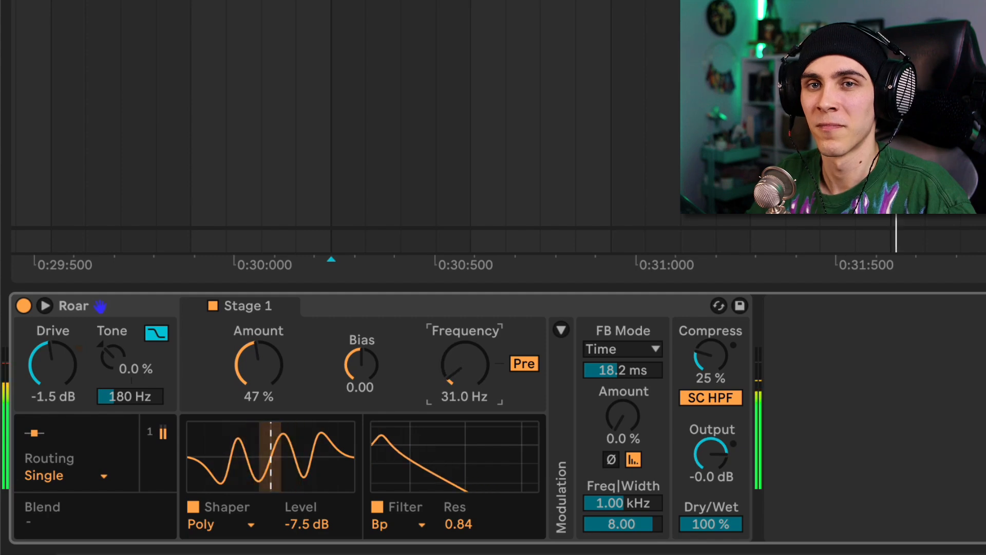
{"action": "left_click", "coordinate": [395, 524]}
{"action": "key", "text": "Down"}
{"action": "key", "text": "Down"}
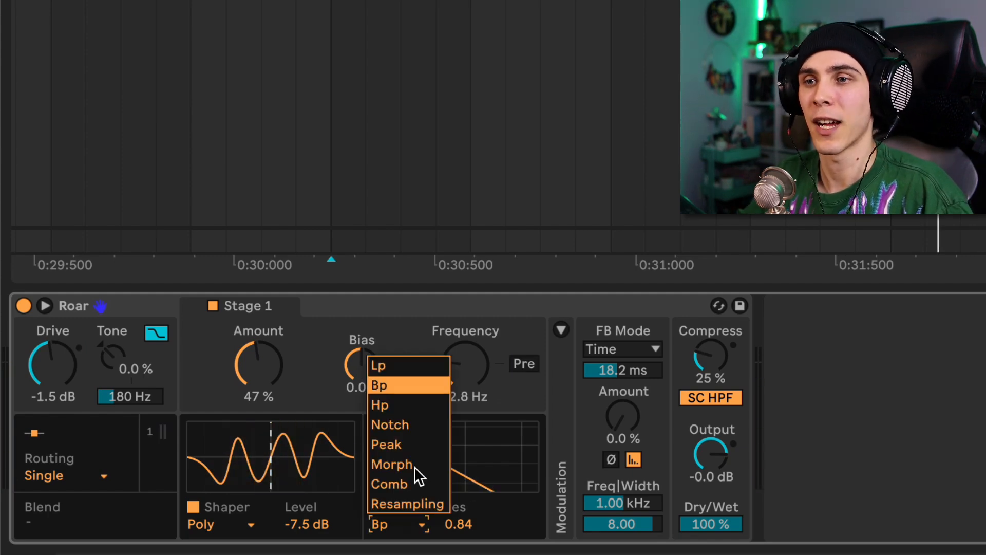
{"action": "key", "text": "Down"}
{"action": "key", "text": "Down"}
{"action": "key", "text": "Down"}
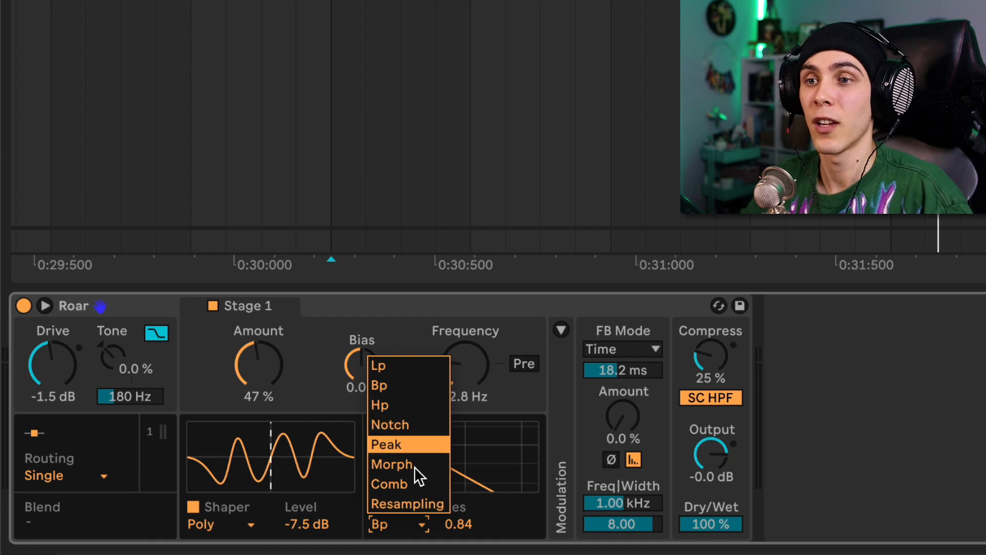
{"action": "left_click", "coordinate": [424, 445]}
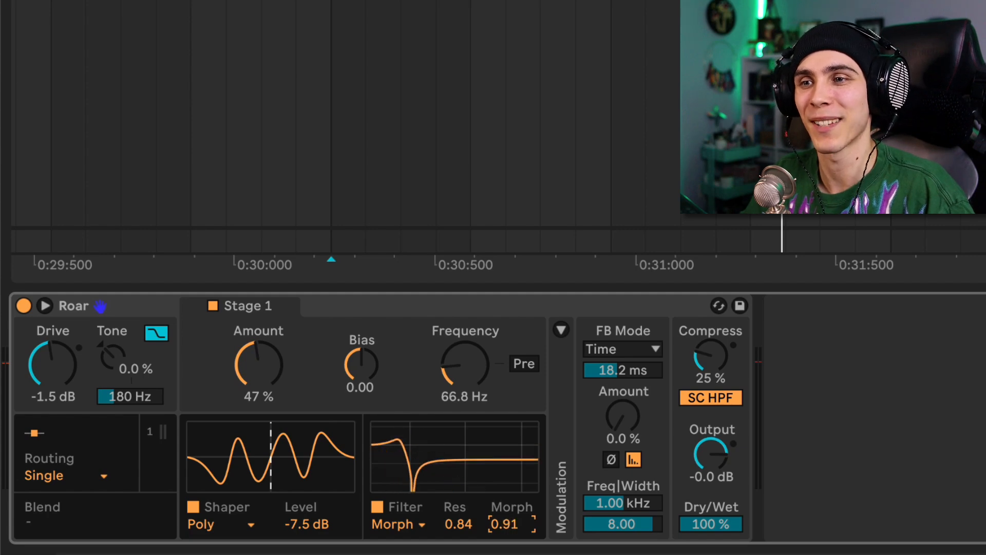
- Switch the Stage 1 filter to Comb with the shaper Amount at 100 % and sweep its Frequency down to about 98 Hz
{"action": "left_click", "coordinate": [398, 524]}
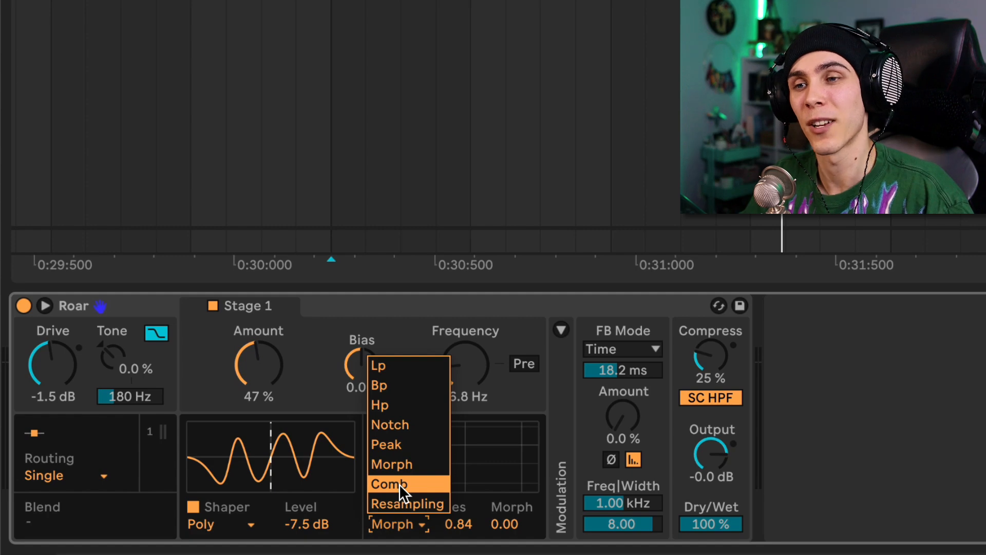
{"action": "left_click", "coordinate": [399, 483]}
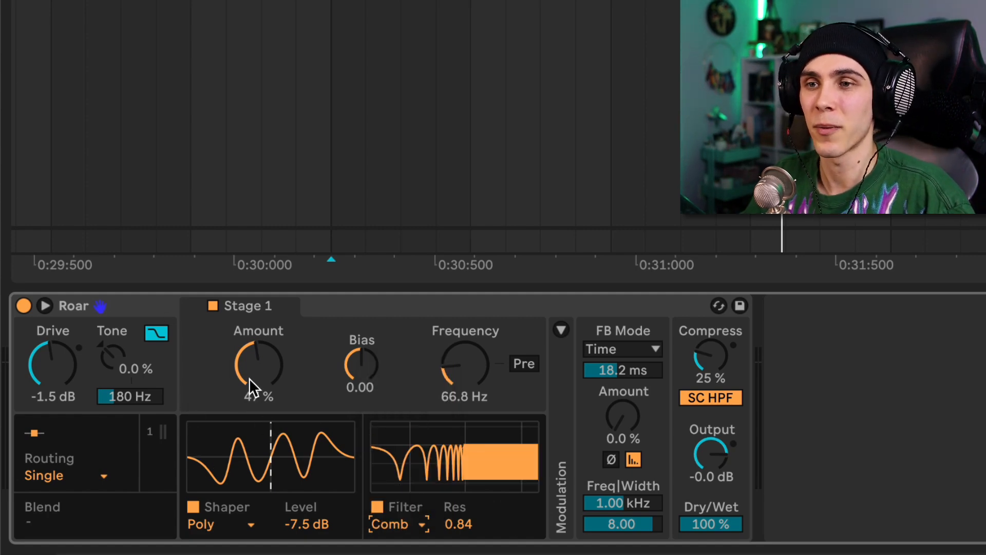
{"action": "left_click_drag", "start_coordinate": [249, 378], "coordinate": [248, 329]}
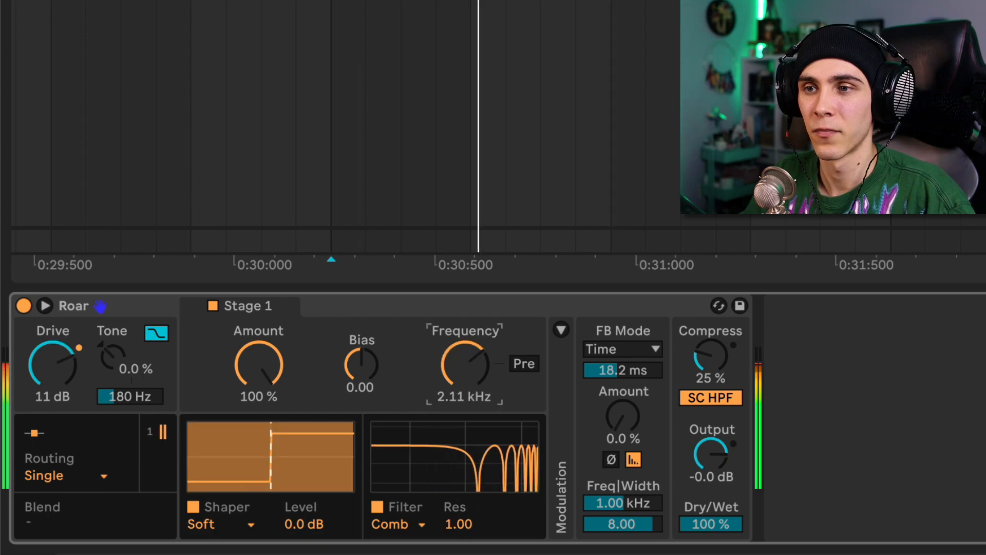
{"action": "left_click_drag", "start_coordinate": [464, 365], "coordinate": [465, 399]}
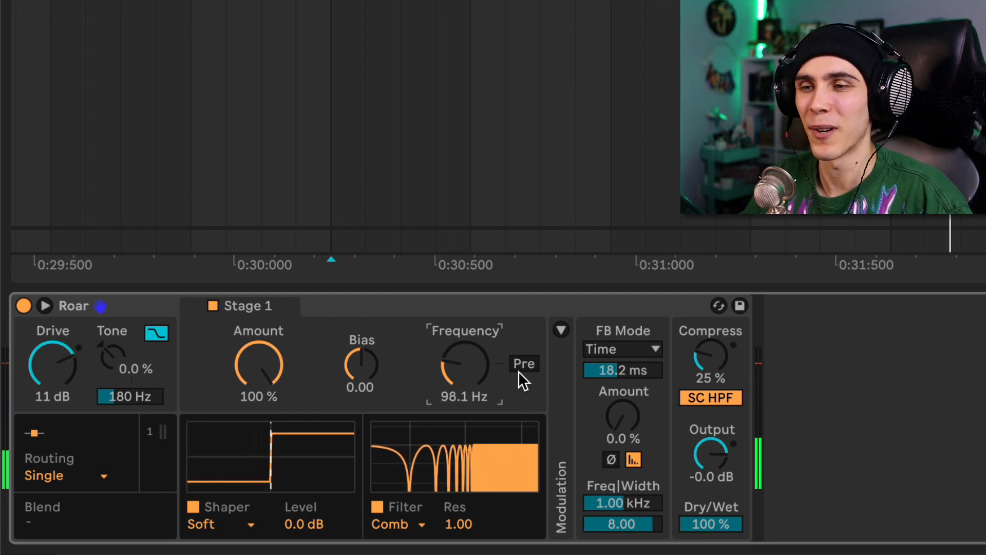
- Switch the Stage 1 filter to Resampling with the shaper Amount at 0 % and adjust its Frequency to about 3.46 kHz
{"action": "left_click", "coordinate": [408, 523]}
{"action": "left_click", "coordinate": [417, 502]}
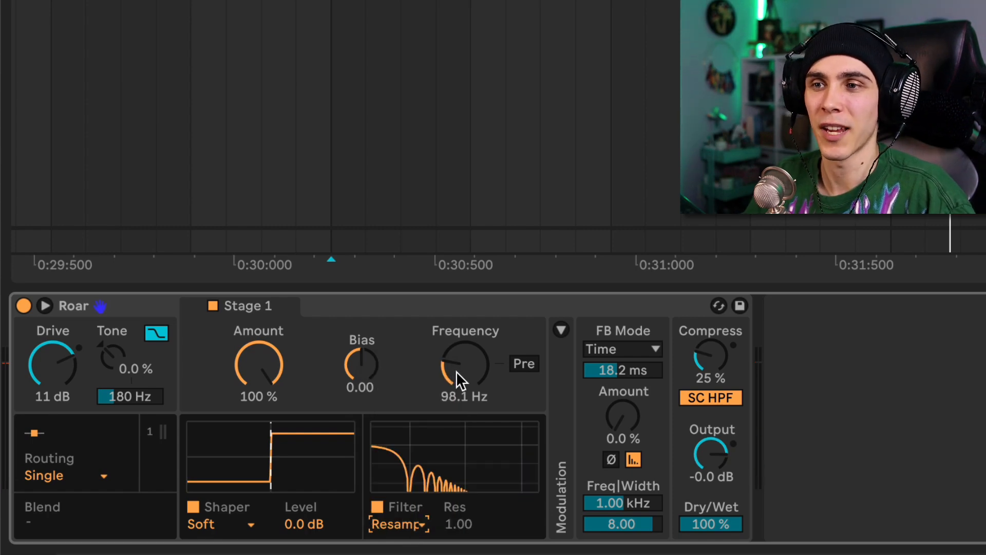
{"action": "left_click_drag", "start_coordinate": [456, 370], "coordinate": [456, 349]}
{"action": "left_click_drag", "start_coordinate": [259, 365], "coordinate": [259, 426]}
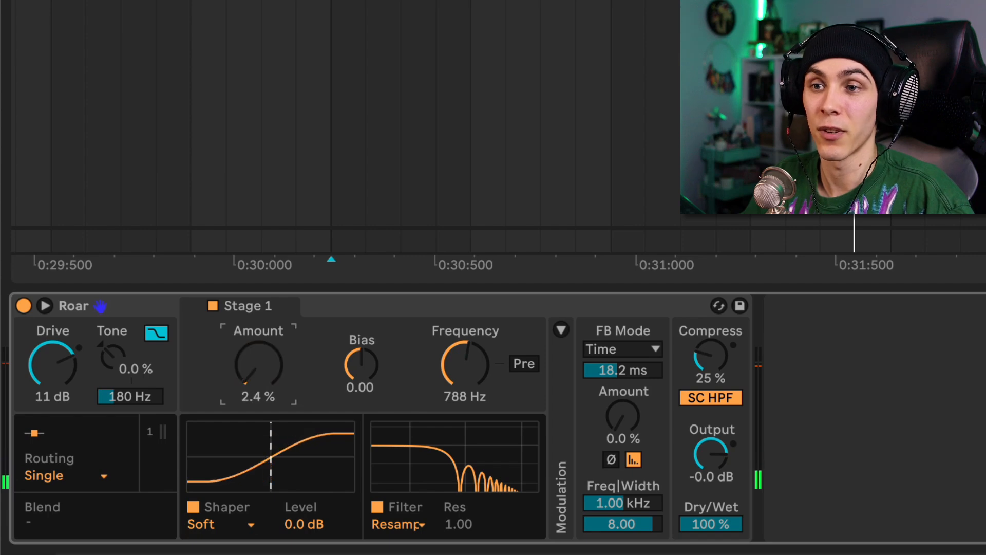
{"action": "mouse_move", "coordinate": [469, 365]}
{"action": "left_mouse_down"}
{"action": "mouse_move", "coordinate": [469, 345]}
{"action": "mouse_move", "coordinate": [469, 388]}
{"action": "mouse_move", "coordinate": [468, 359]}
{"action": "mouse_move", "coordinate": [468, 371]}
{"action": "left_mouse_up"}
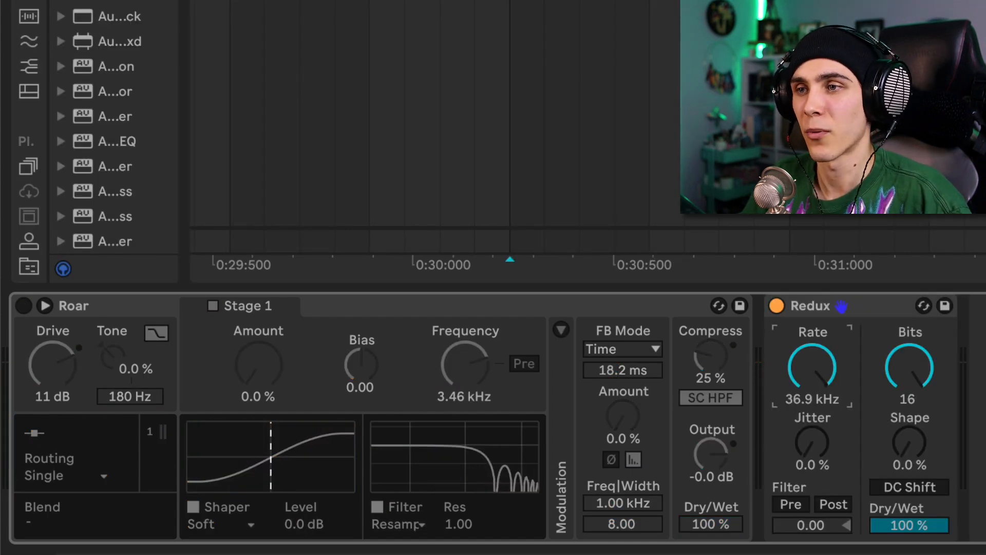
- Play the loop and adjust the sample Rate on the Redux device for comparison
{"action": "key", "text": "space"}
{"action": "mouse_move", "coordinate": [812, 366]}
{"action": "left_mouse_down"}
{"action": "mouse_move", "coordinate": [812, 401]}
{"action": "mouse_move", "coordinate": [812, 367]}
{"action": "left_mouse_up"}
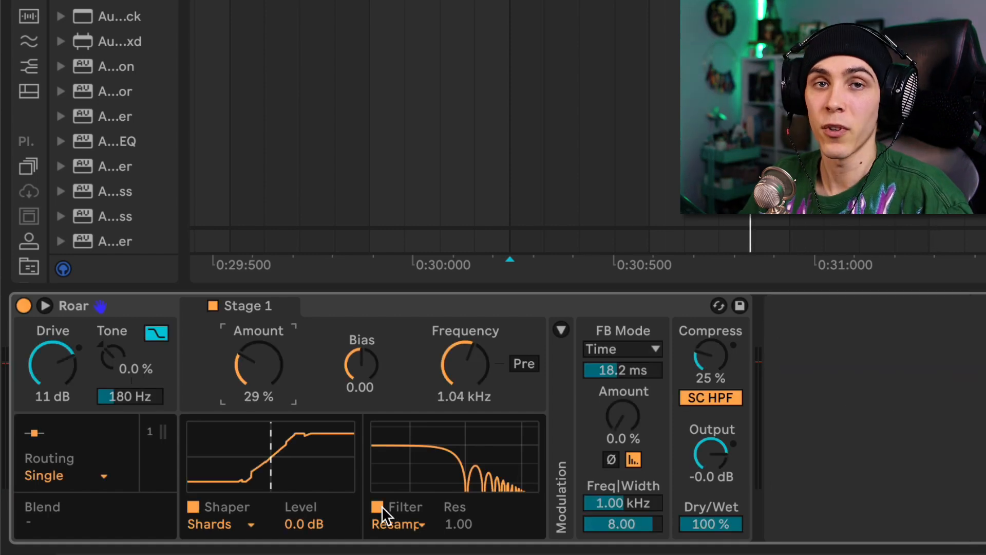
- Enable the Stage 1 shaper with the Shards curve and lower its Amount to 13 %
{"action": "left_click", "coordinate": [193, 499]}
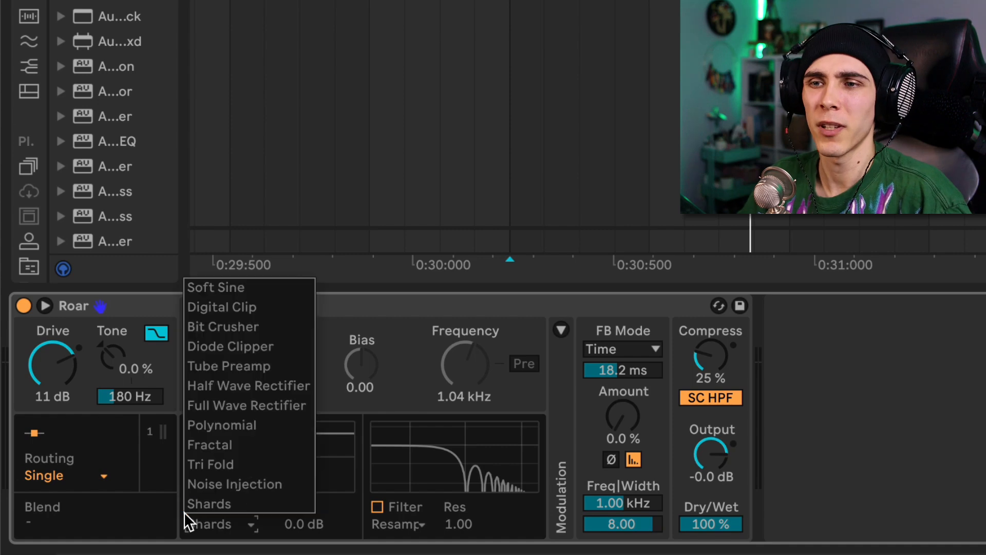
{"action": "left_click", "coordinate": [198, 505]}
{"action": "left_click", "coordinate": [192, 507]}
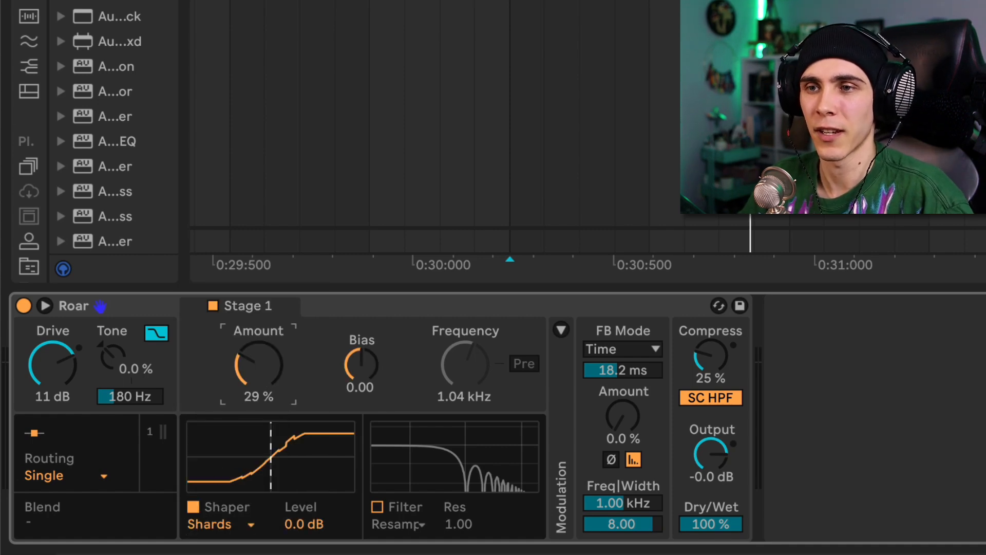
{"action": "mouse_move", "coordinate": [245, 355]}
{"action": "left_mouse_down"}
{"action": "mouse_move", "coordinate": [245, 380]}
{"action": "mouse_move", "coordinate": [246, 354]}
{"action": "left_mouse_up"}
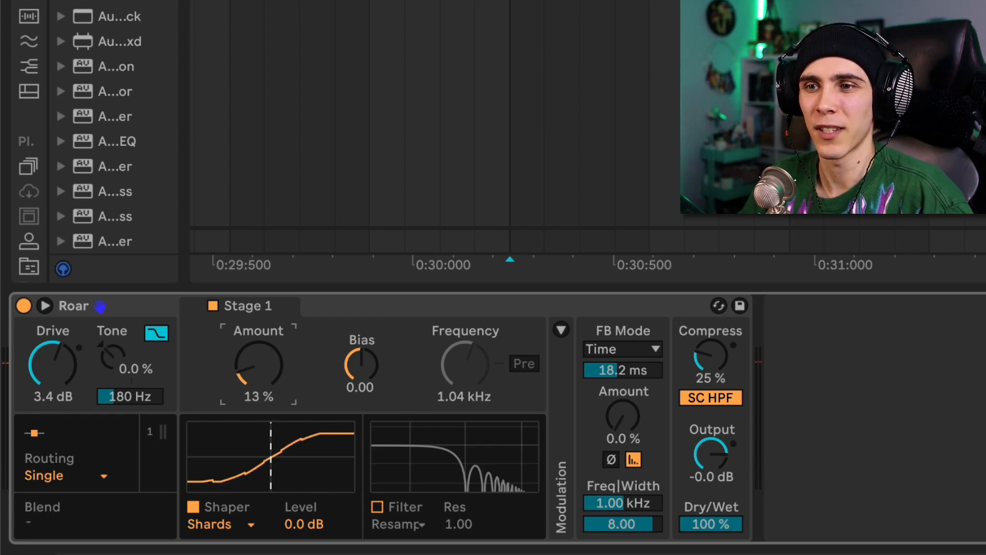
- Audition the loop while fine-tuning the Amount of the Stage 1 Shards shaper
{"action": "key", "text": "space"}
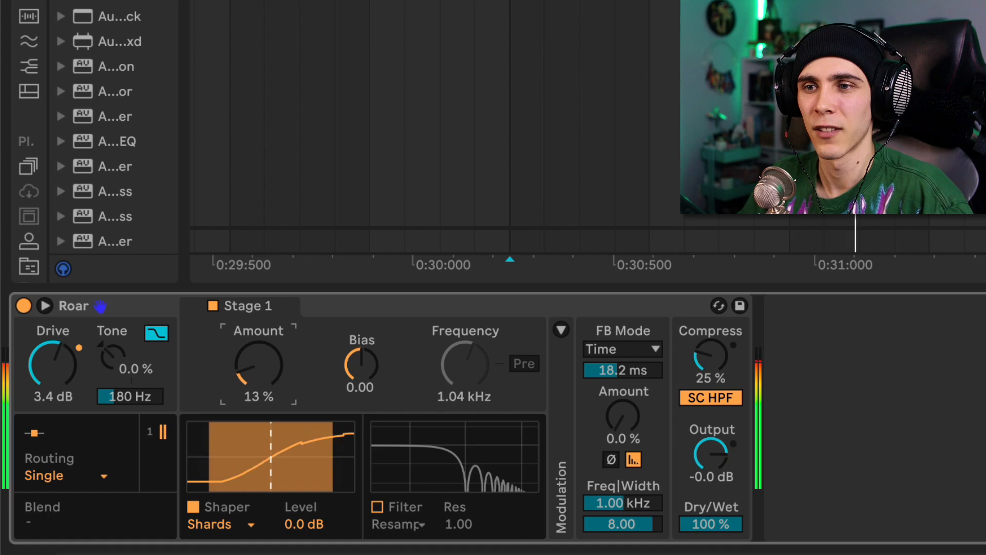
{"action": "left_click_drag", "start_coordinate": [245, 356], "coordinate": [246, 354]}
{"action": "key", "text": "space"}
{"action": "key", "text": "space"}
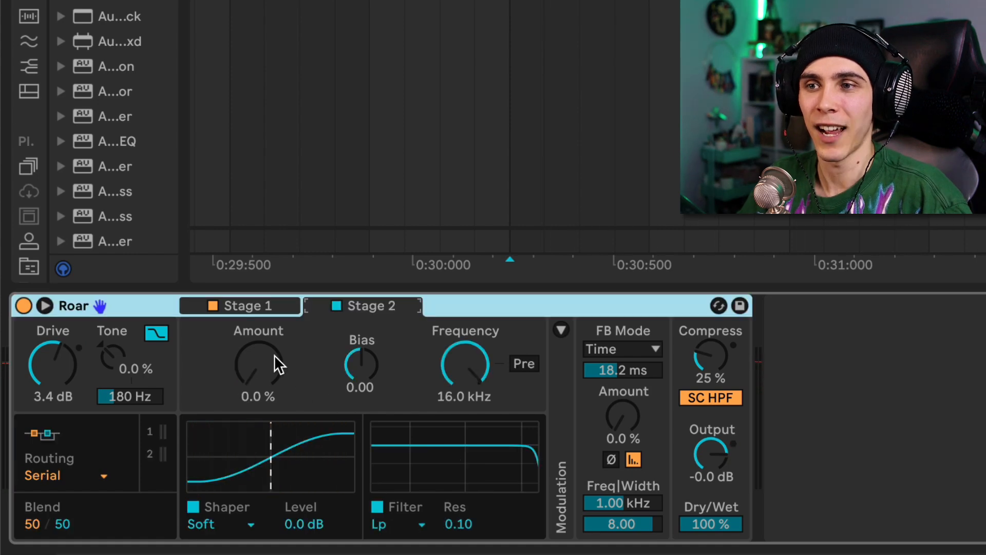
- Raise the Stage 2 shaper Amount to 100 % and return to Stage 1
{"action": "left_click_drag", "start_coordinate": [275, 355], "coordinate": [257, 347]}
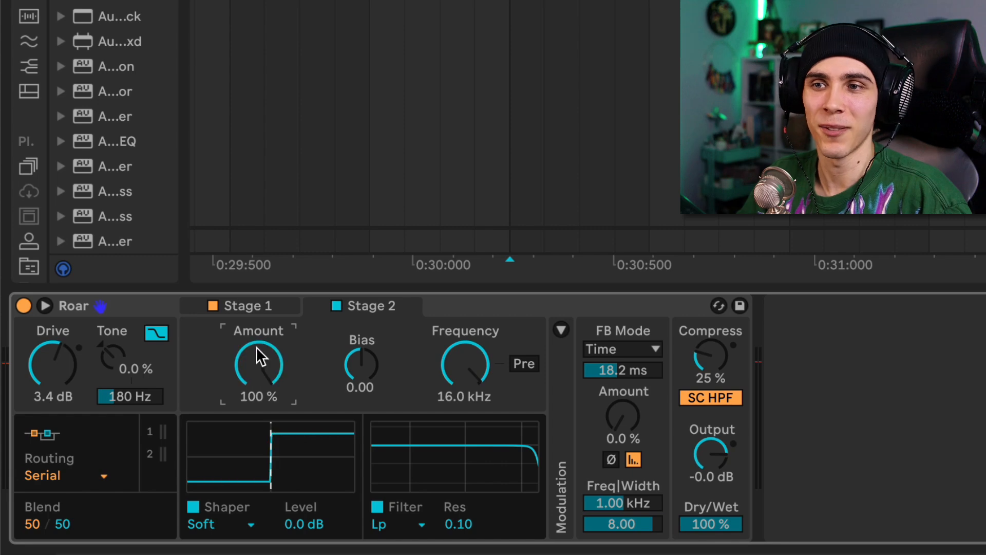
{"action": "left_click", "coordinate": [267, 303]}
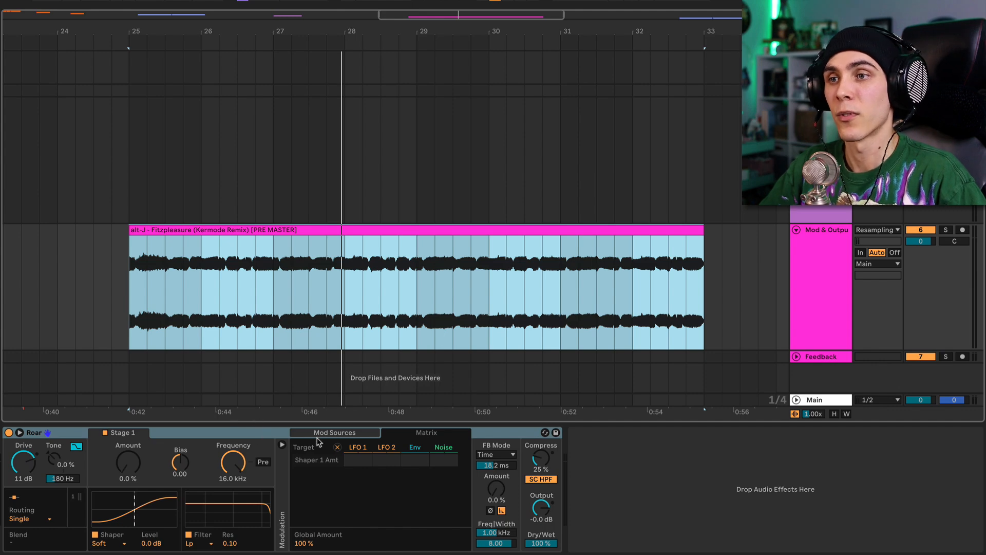
- Target the Stage 1 shaper Amount for modulation and expand Roar's view, playing the loop briefly to watch the Envelope Follower
{"action": "left_click", "coordinate": [128, 463]}
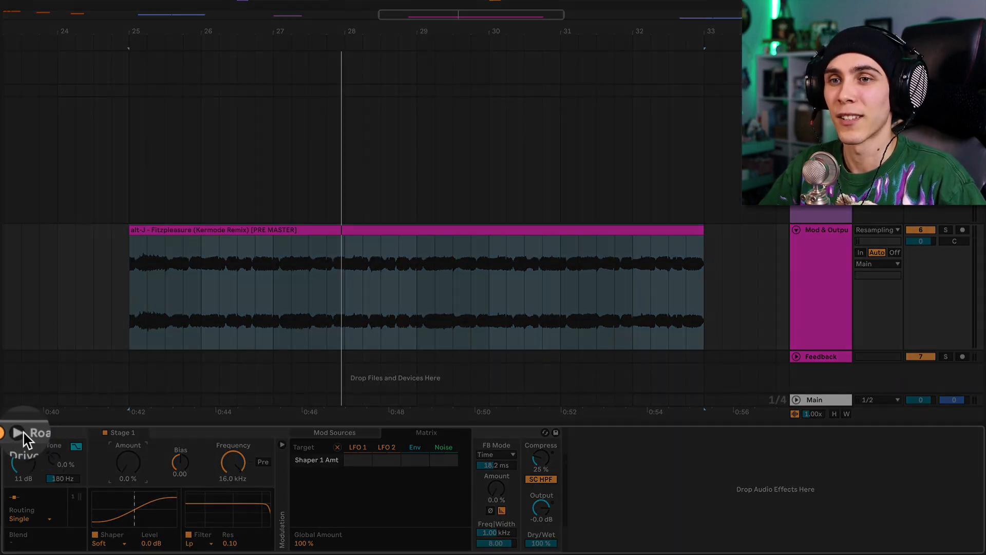
{"action": "left_click", "coordinate": [20, 433]}
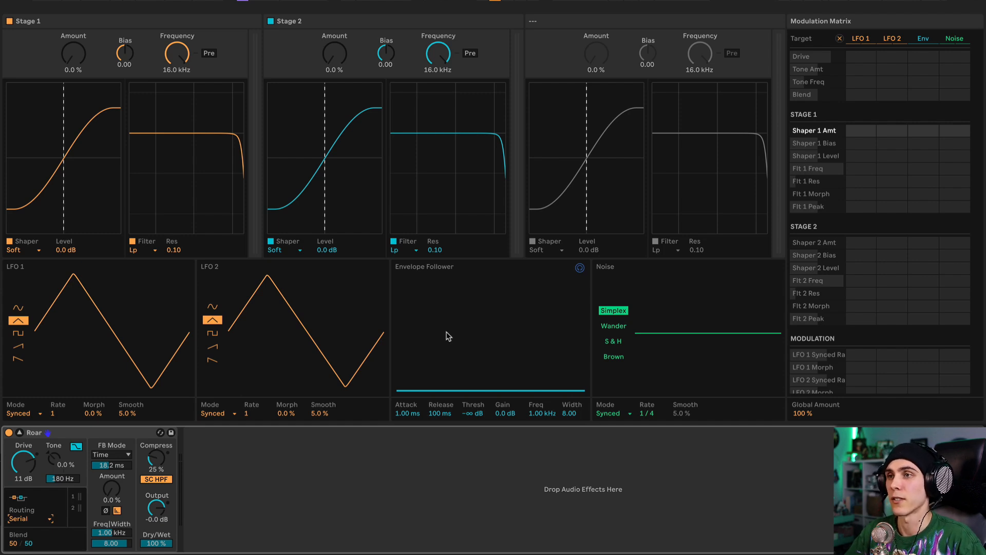
{"action": "key", "text": "space"}
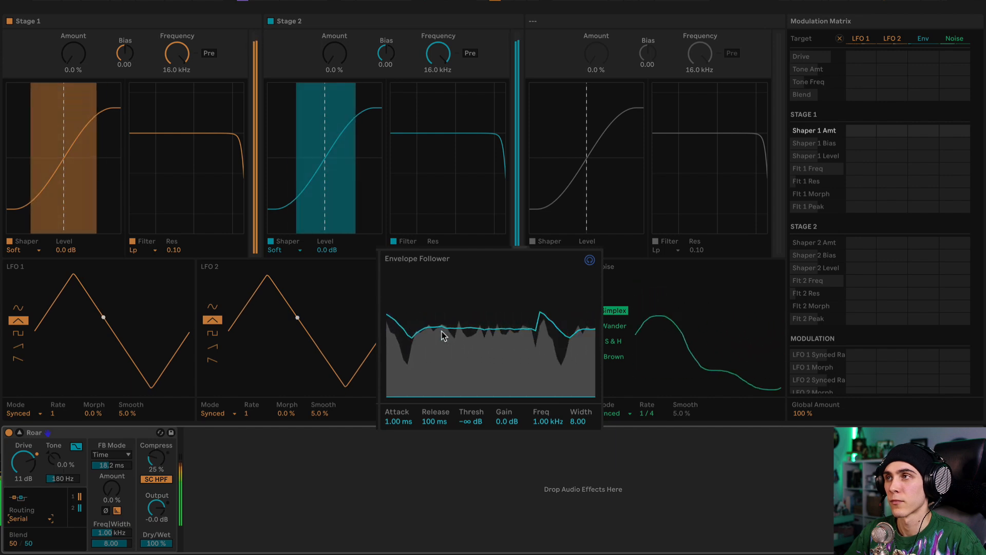
{"action": "key", "text": "space"}
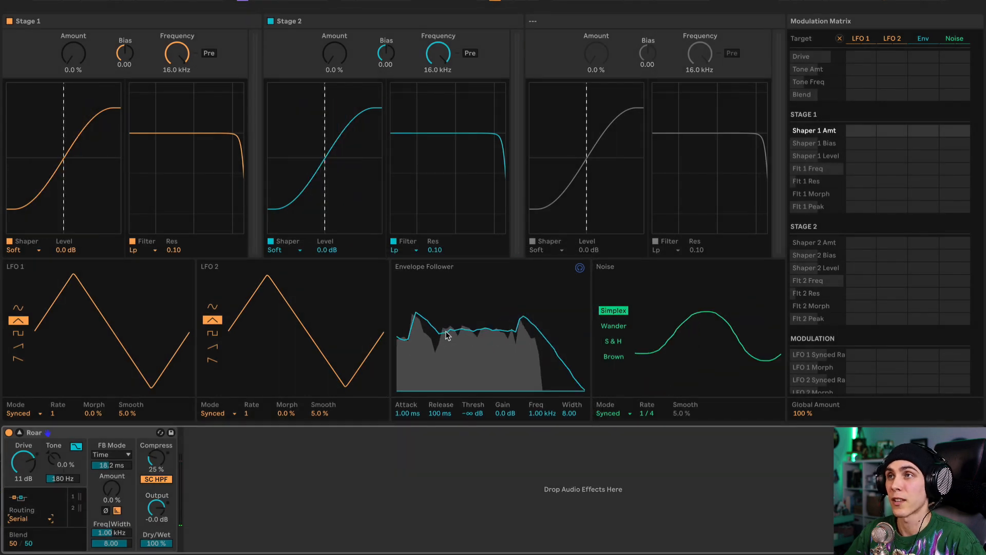
- Set the Stage 1 filter to Peak with a 7.5 dB peak at a Frequency of 1.61 kHz
{"action": "left_click", "coordinate": [148, 251]}
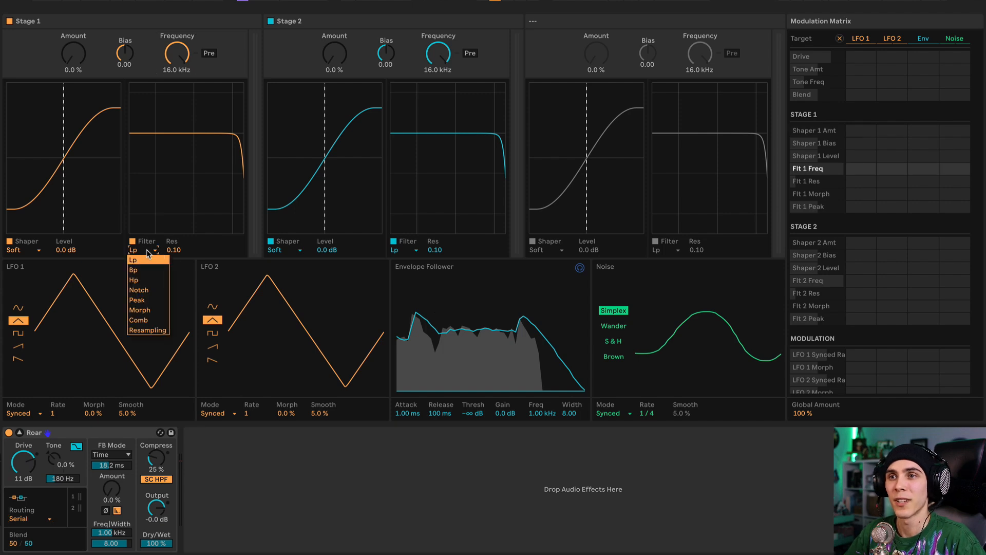
{"action": "left_click", "coordinate": [151, 300]}
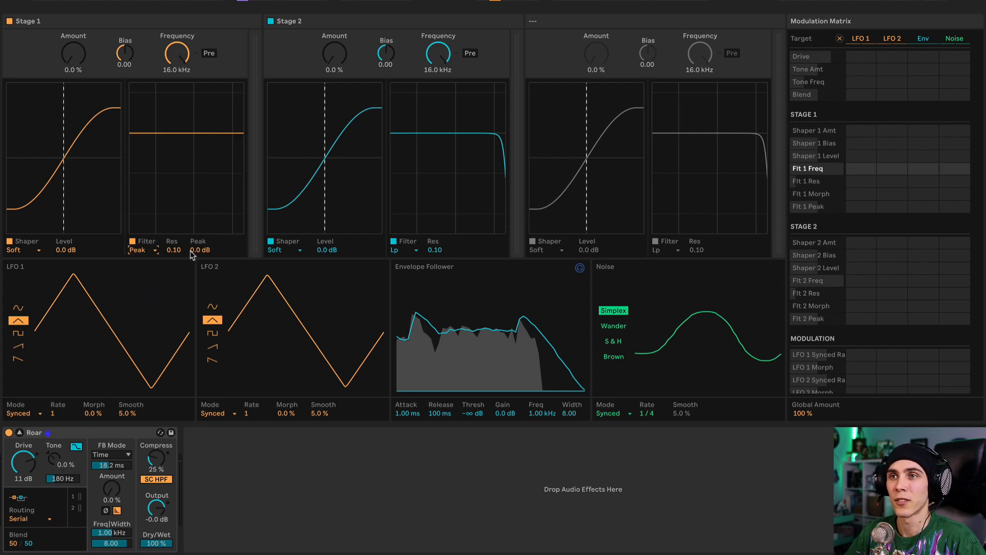
{"action": "left_click_drag", "start_coordinate": [193, 250], "coordinate": [193, 236]}
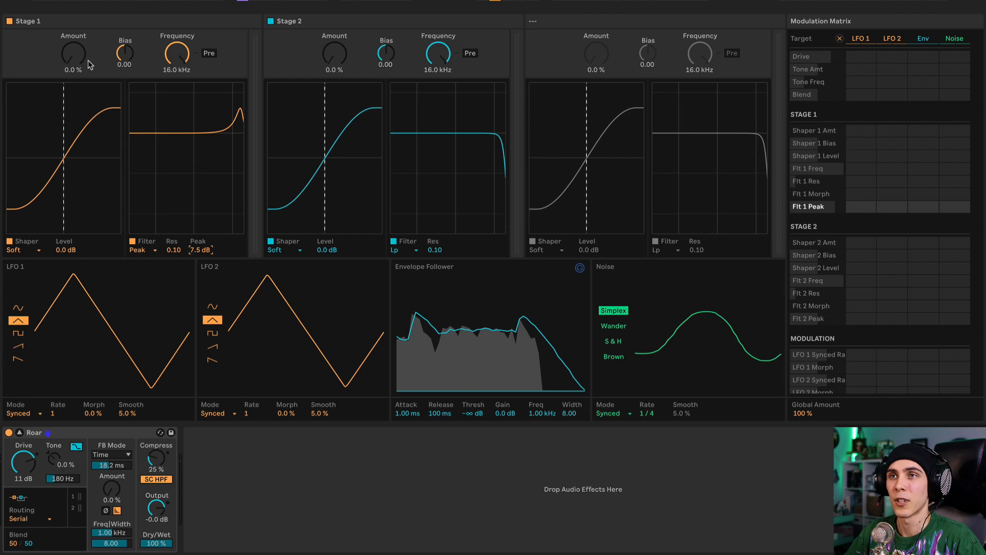
{"action": "left_click_drag", "start_coordinate": [187, 55], "coordinate": [187, 83]}
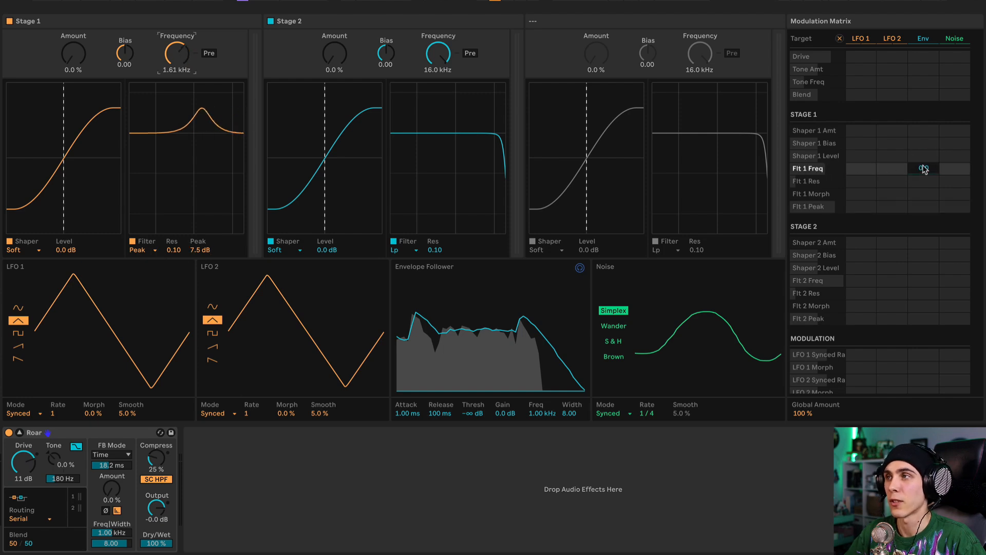
- During playback, modulate Flt 1 Freq from Env by -83 and raise the Stage 1 filter resonance to 0.87
{"action": "key", "text": "space"}
{"action": "left_click_drag", "start_coordinate": [923, 169], "coordinate": [923, 230]}
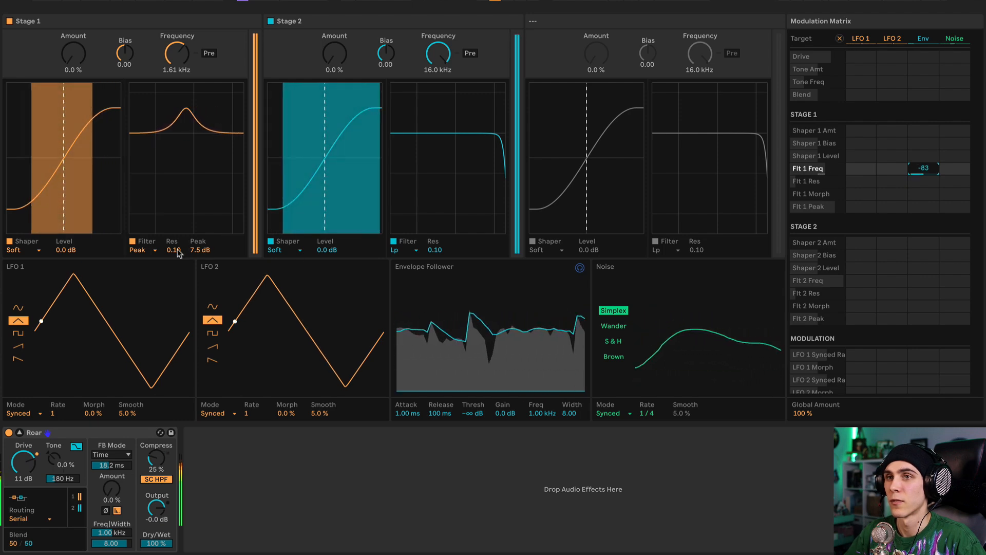
{"action": "left_click_drag", "start_coordinate": [175, 251], "coordinate": [175, 178]}
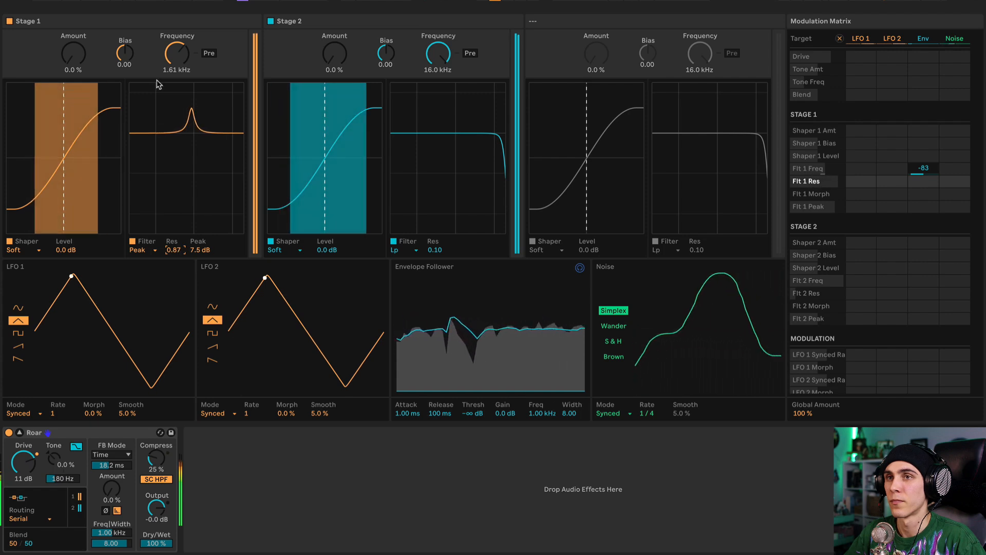
- Modulate Flt 1 Peak from Env by 100 and lower the Stage 1 filter's Peak gain to -2.8 dB
{"action": "left_click_drag", "start_coordinate": [920, 207], "coordinate": [920, 156]}
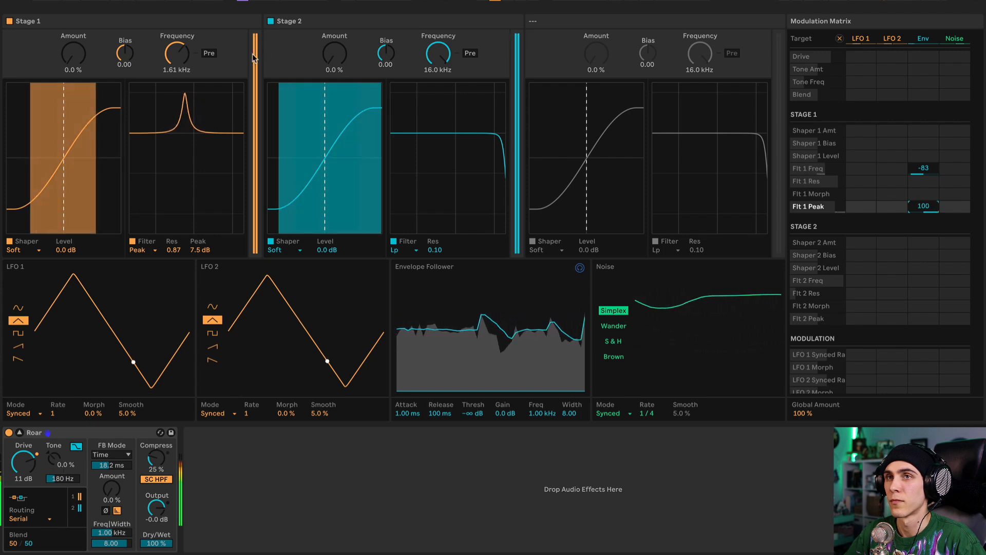
{"action": "left_click_drag", "start_coordinate": [194, 251], "coordinate": [194, 283]}
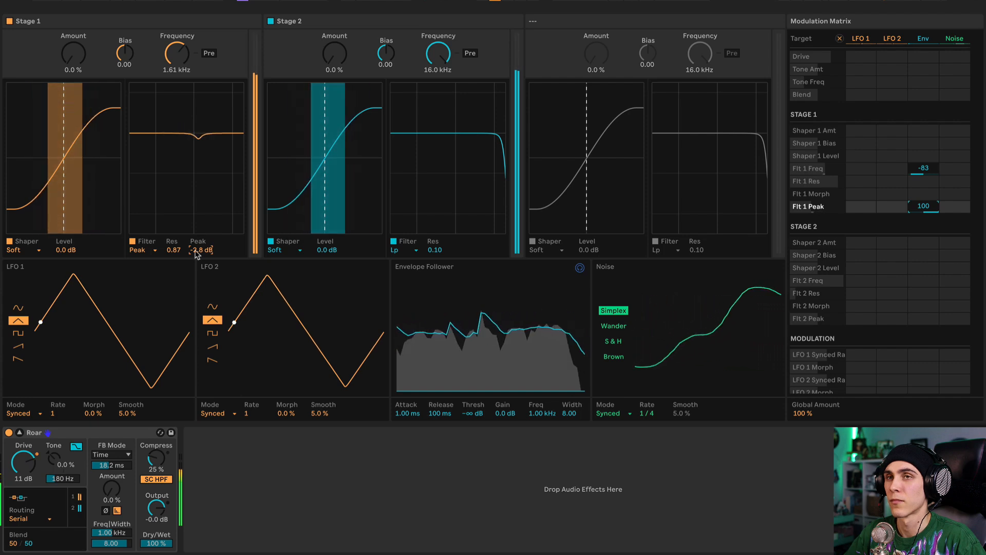
- Set the Env modulation of Shaper 1 Amt to 100
{"action": "left_click", "coordinate": [74, 52]}
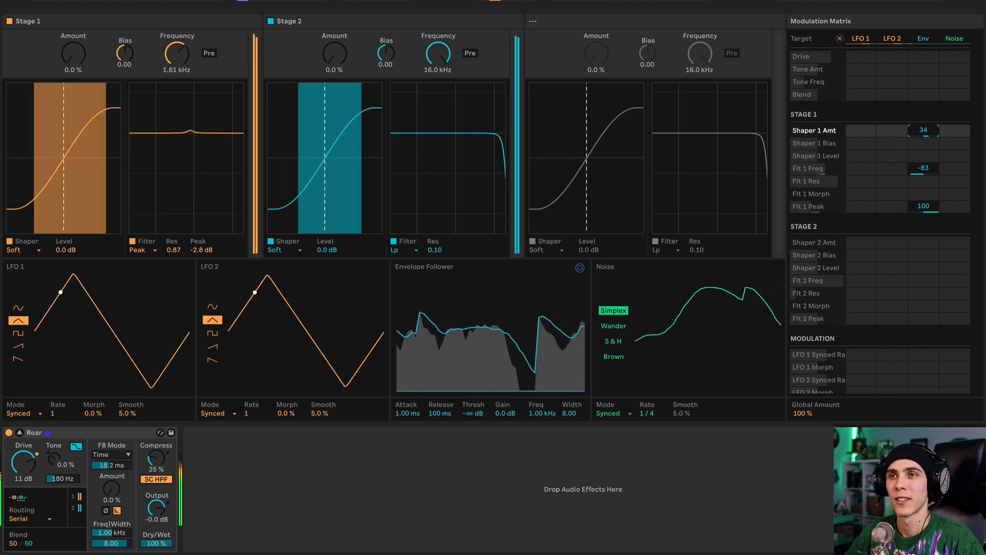
{"action": "mouse_move", "coordinate": [924, 130]}
{"action": "left_mouse_down"}
{"action": "mouse_move", "coordinate": [924, 143]}
{"action": "mouse_move", "coordinate": [924, 128]}
{"action": "mouse_move", "coordinate": [917, 134]}
{"action": "left_mouse_up"}
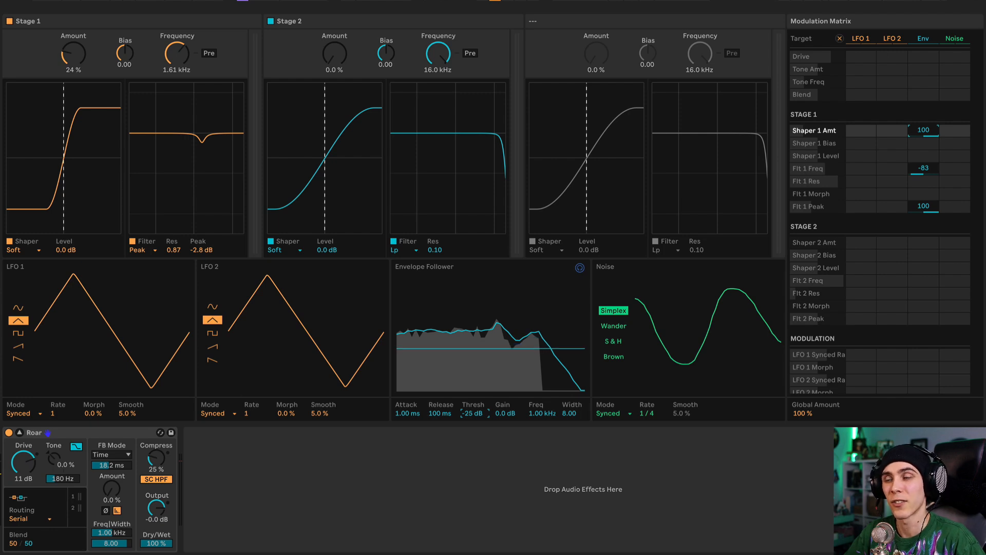
- Play the loop and set the Envelope Follower's threshold to -16 dB
{"action": "key", "text": "space"}
{"action": "left_click_drag", "start_coordinate": [472, 413], "coordinate": [472, 404]}
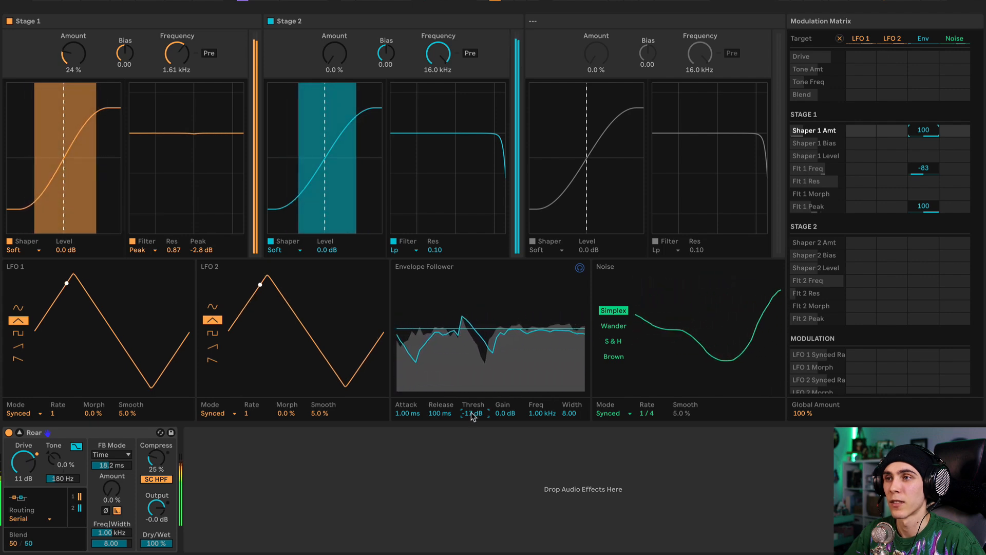
{"action": "left_click_drag", "start_coordinate": [472, 403], "coordinate": [473, 402]}
{"action": "key", "text": "space"}
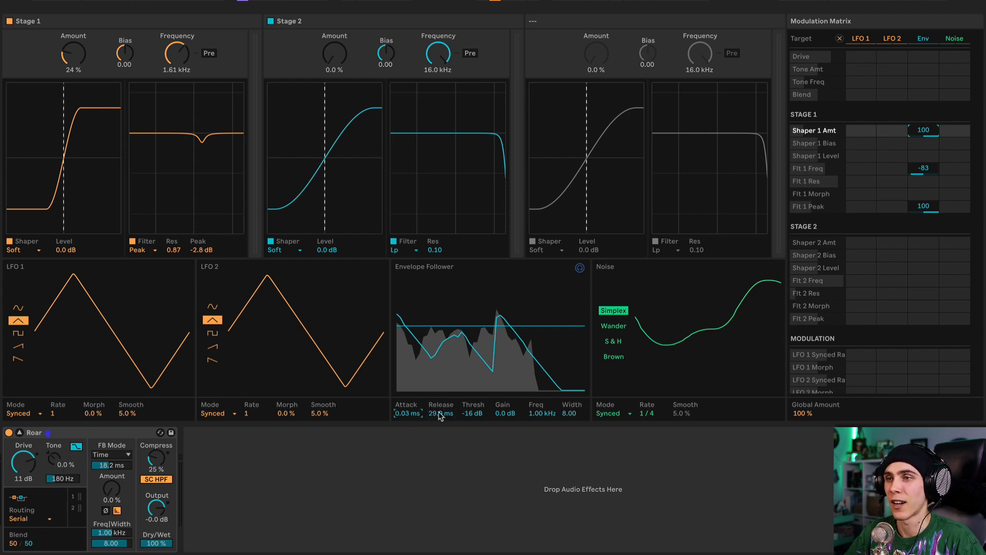
- During playback, enable the Envelope Follower's filter, set its release to 23.0 ms and its filter frequency to 50.0 Hz
{"action": "key", "text": "space"}
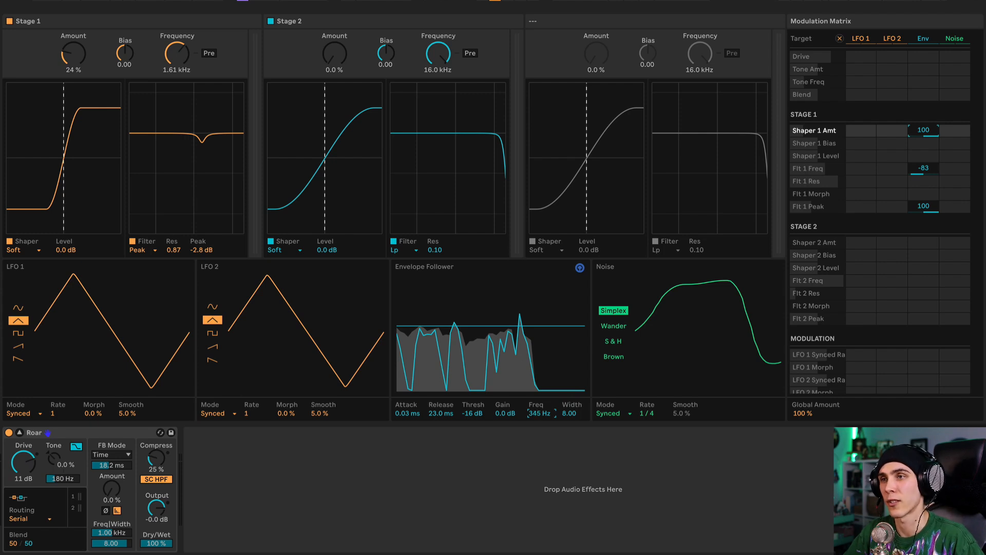
{"action": "key", "text": "space"}
{"action": "left_click_drag", "start_coordinate": [539, 413], "coordinate": [569, 407]}
{"action": "key", "text": "space"}
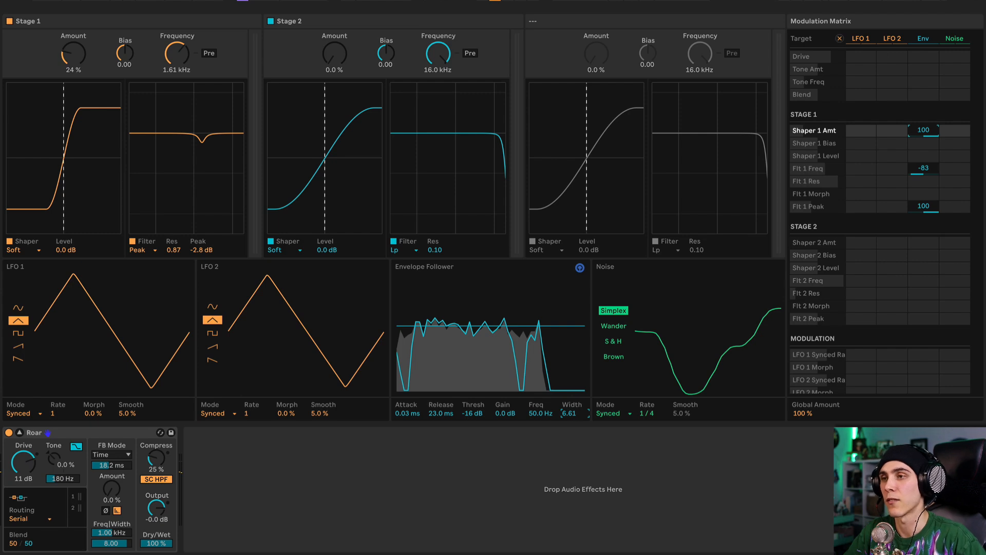
- Narrow the Envelope Follower's filter width to 2.16 during playback and switch that filter off
{"action": "key", "text": "space"}
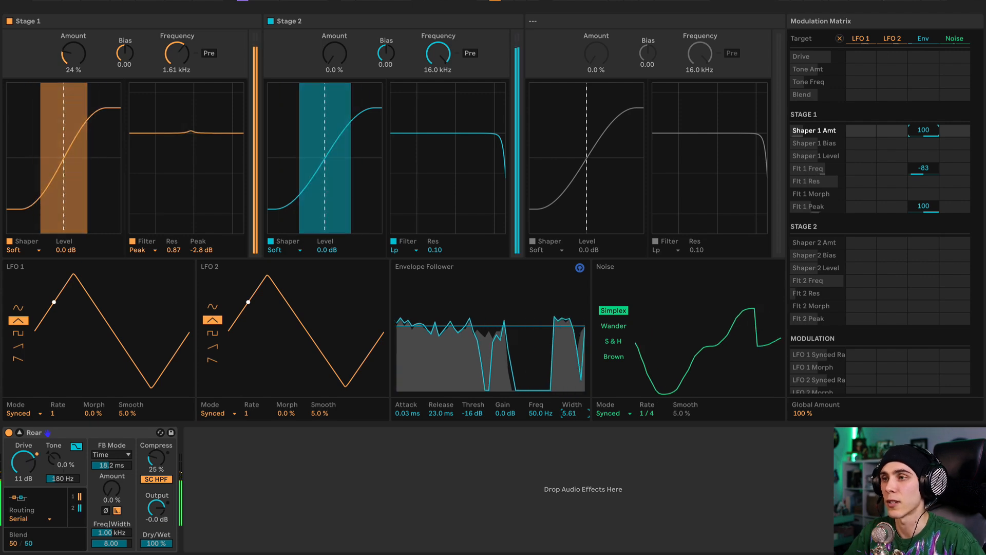
{"action": "left_click_drag", "start_coordinate": [569, 414], "coordinate": [569, 443]}
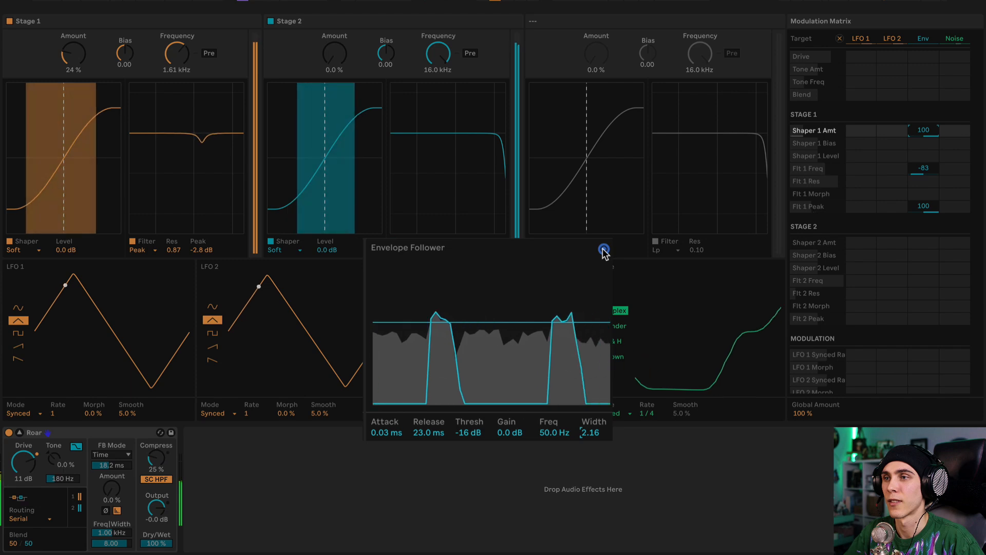
{"action": "left_click", "coordinate": [604, 250]}
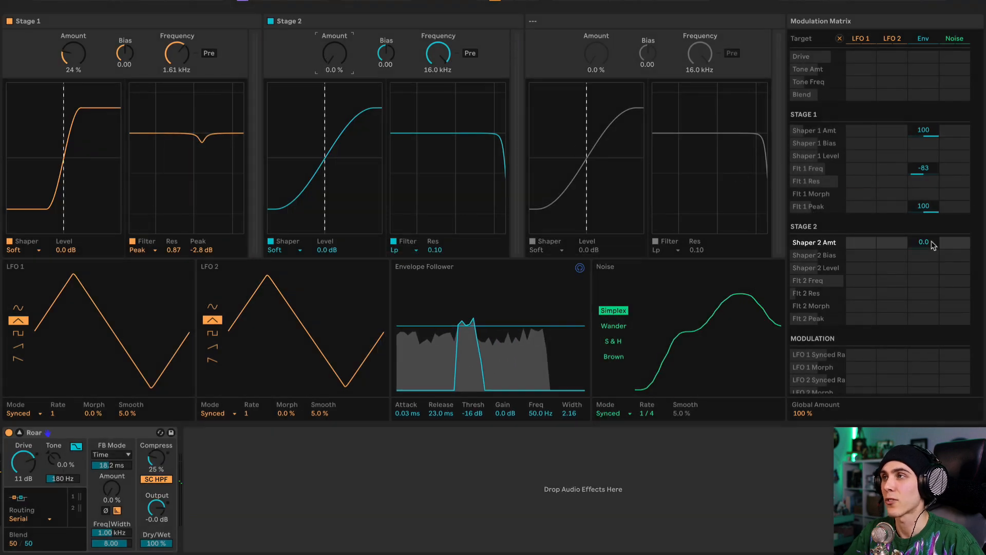
- Modulate Shaper 2 Amt from Env by 83 and Flt 2 Freq by 80 from LFO 2 using a falling ramp shape
{"action": "key", "text": "space"}
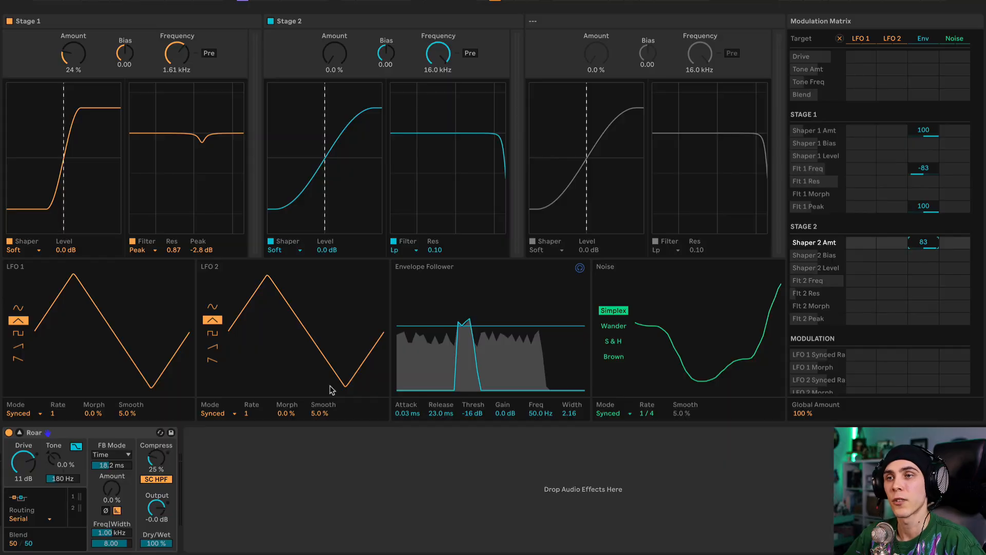
{"action": "left_click", "coordinate": [212, 360]}
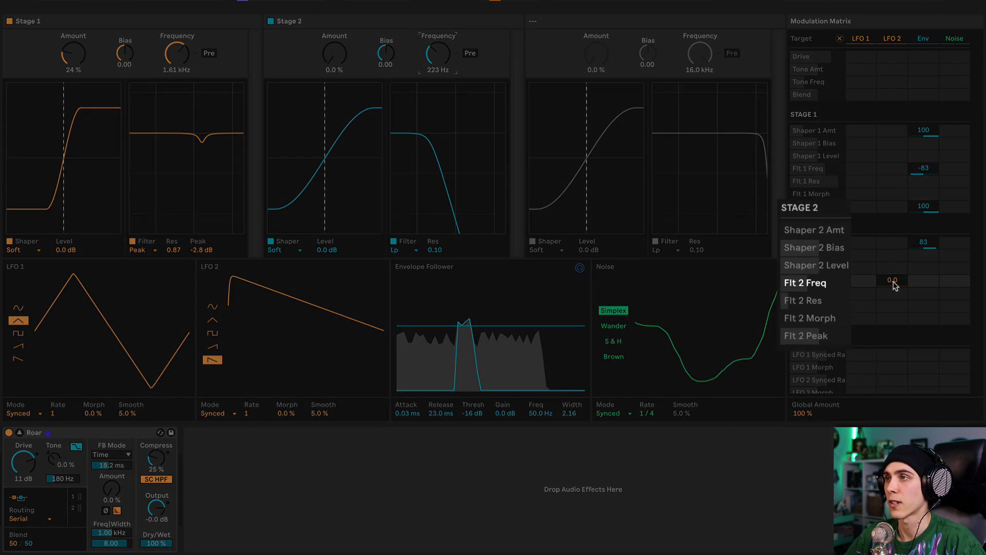
{"action": "left_click_drag", "start_coordinate": [892, 280], "coordinate": [892, 252]}
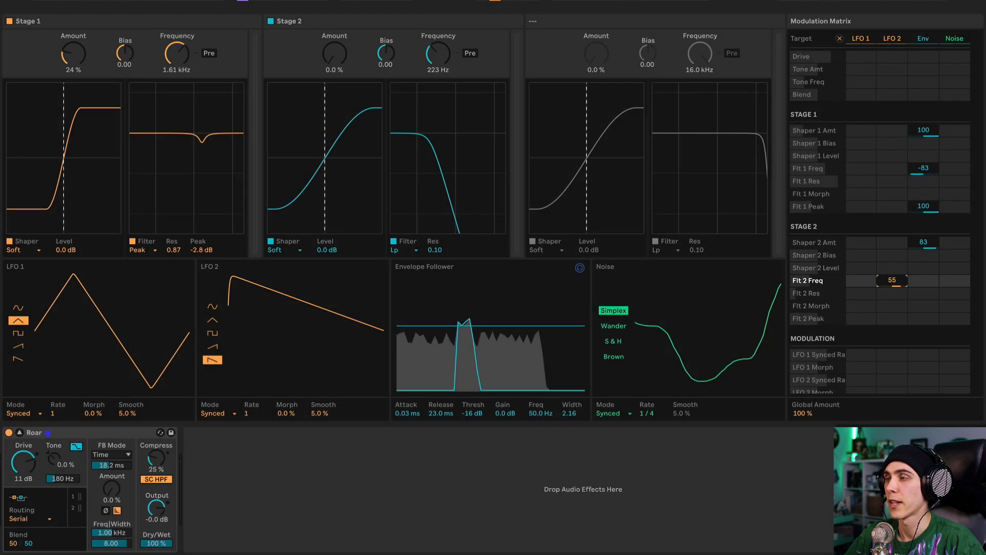
{"action": "key", "text": "space"}
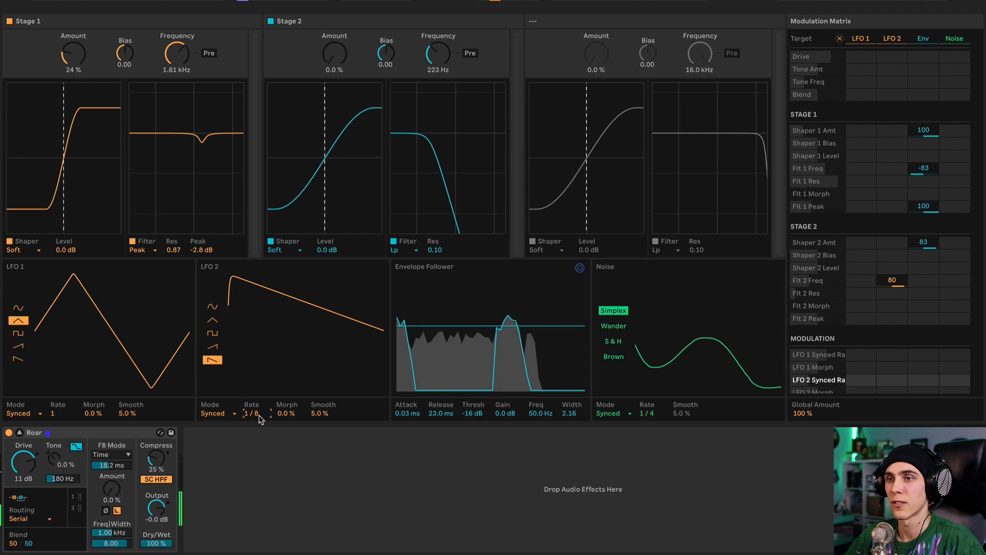
- Set the LFO 2 rate to 1/8 and lower the Stage 2 filter frequency to 144 Hz
{"action": "left_click_drag", "start_coordinate": [253, 412], "coordinate": [260, 418]}
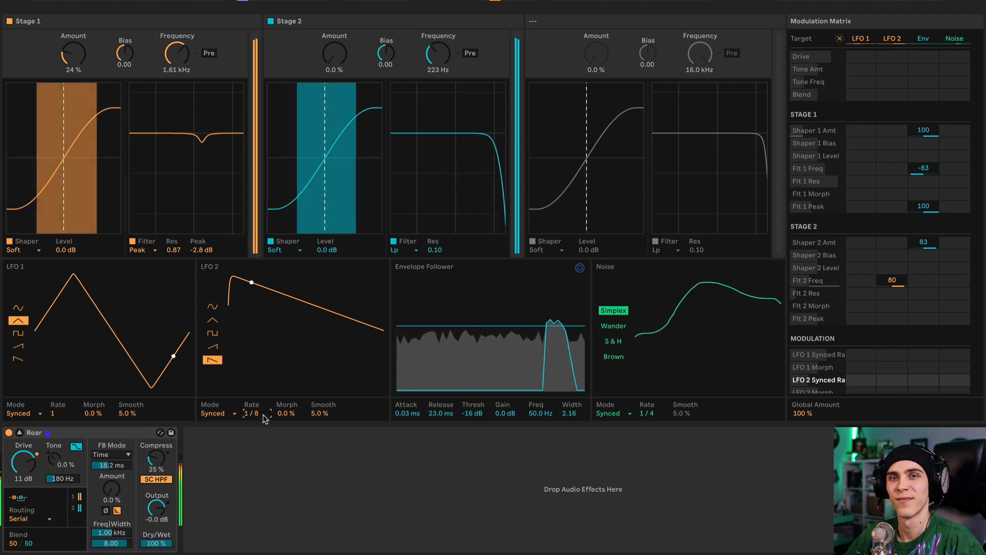
{"action": "left_click_drag", "start_coordinate": [434, 56], "coordinate": [434, 69]}
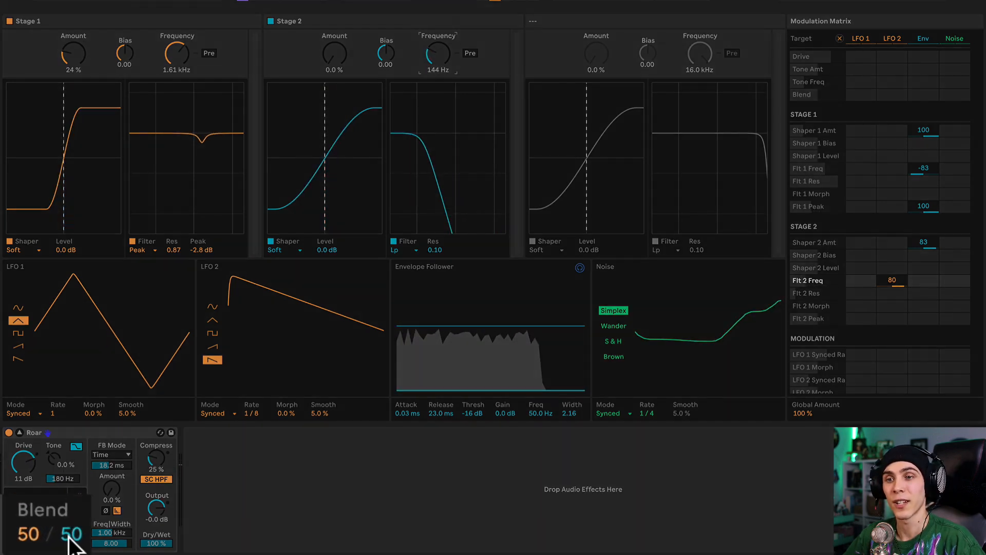
- Set the Blend to 0 / 100, fully toward Stage 2, and toggle playback
{"action": "left_click", "coordinate": [28, 543]}
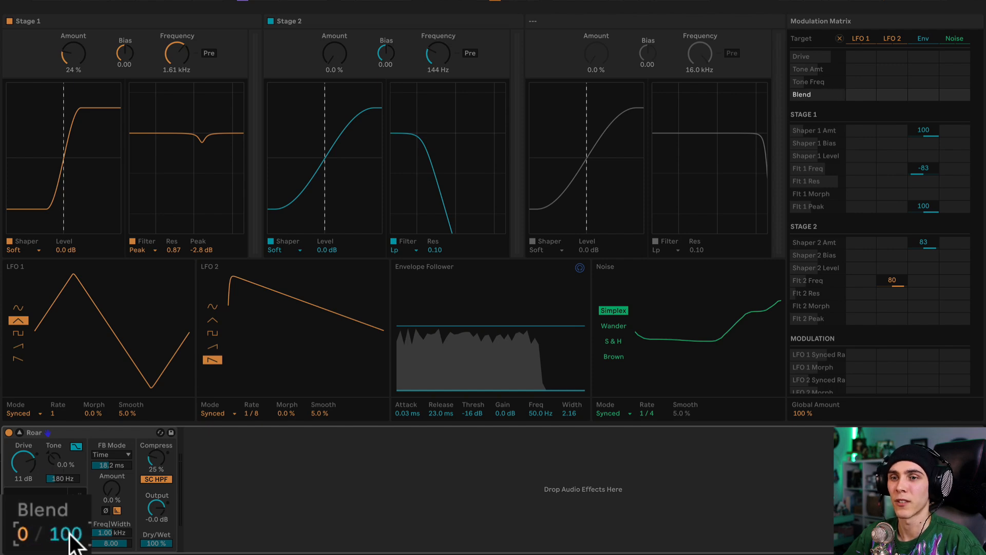
{"action": "key", "text": "space"}
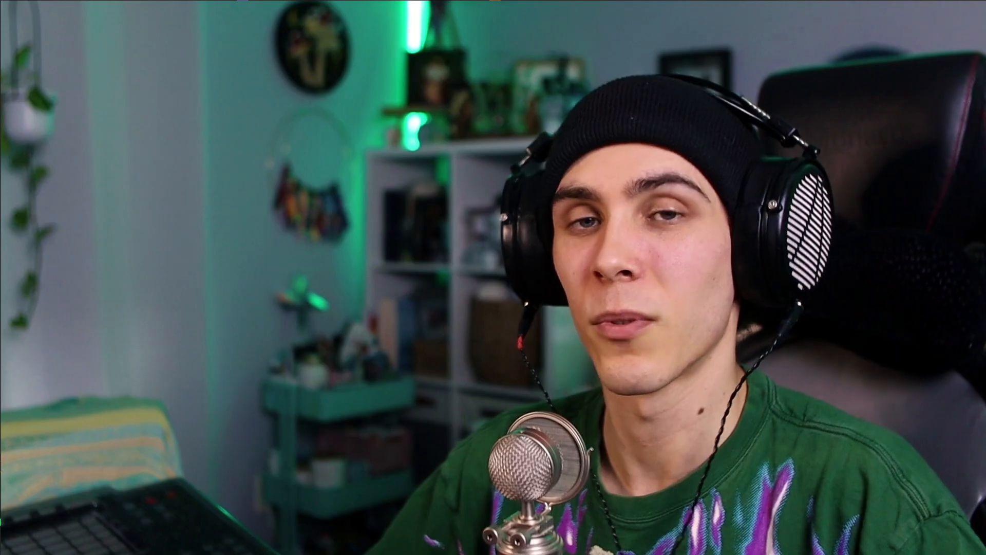
- Try different LFO 2 Morph amounts, including -92 %, during playback and reset Morph to its default
{"action": "left_click_drag", "start_coordinate": [286, 413], "coordinate": [286, 446]}
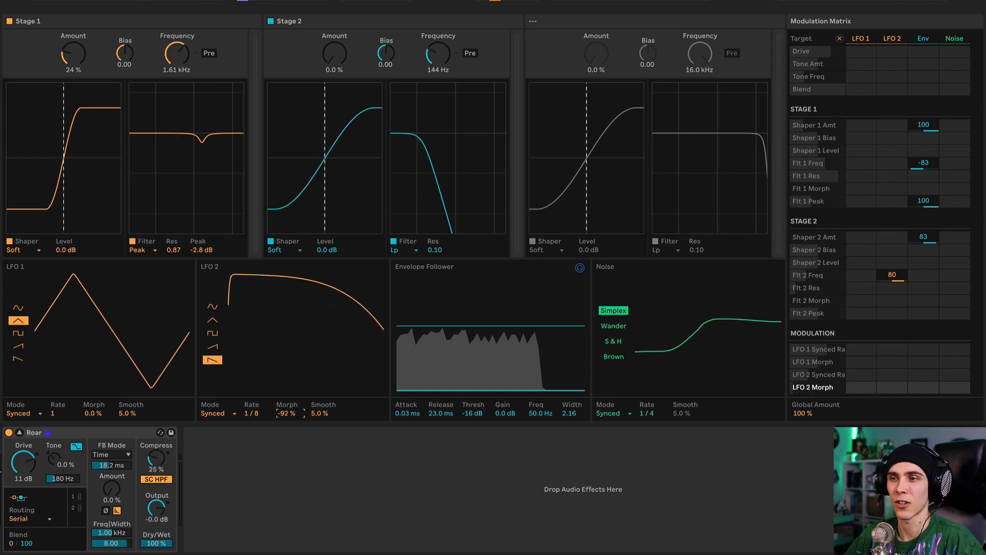
{"action": "key", "text": "space"}
{"action": "left_click_drag", "start_coordinate": [287, 413], "coordinate": [287, 313]}
{"action": "key", "text": "Delete"}
- Modulate LFO 2 Morph from LFO 1 by -100 while auditioning the loop
{"action": "key", "text": "space"}
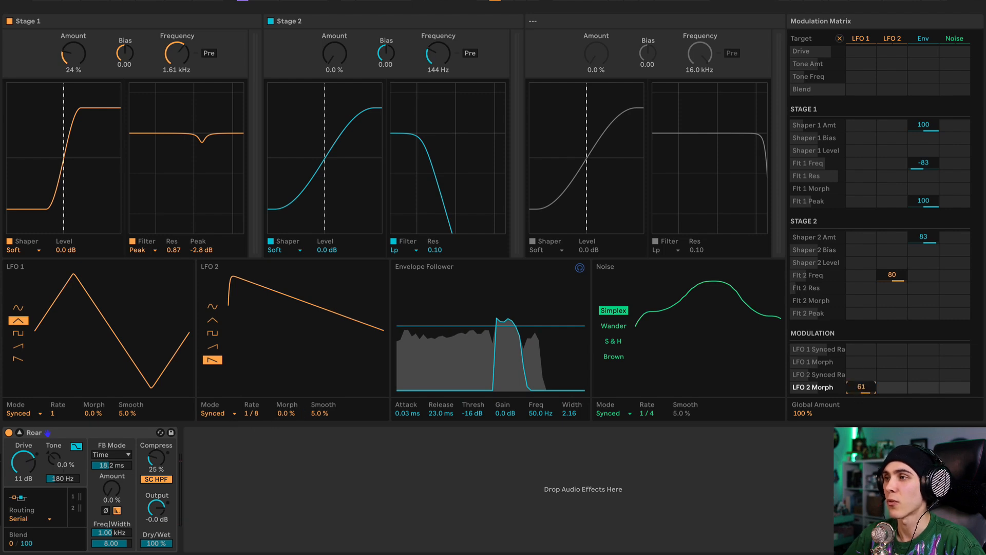
{"action": "key", "text": "space"}
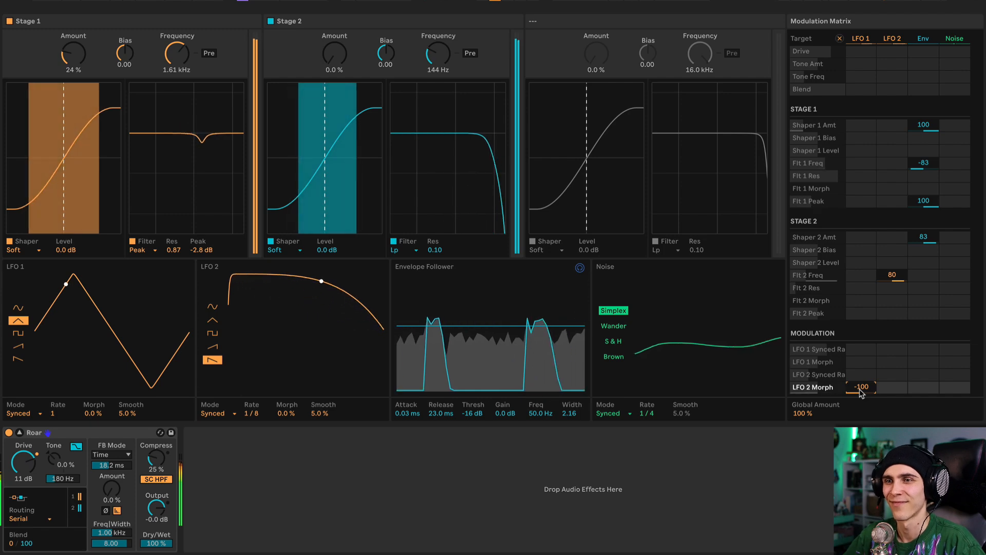
{"action": "key", "text": "space"}
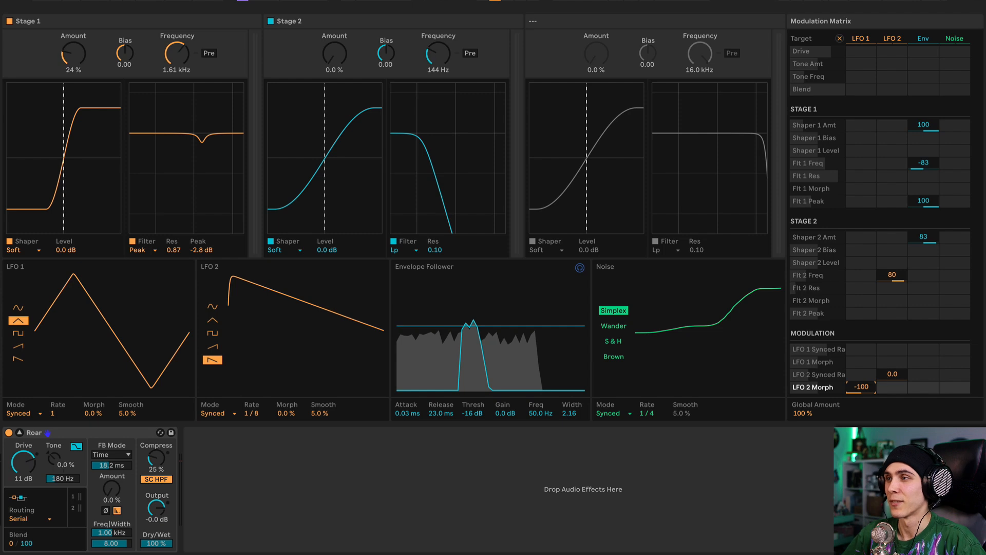
{"action": "key", "text": "space"}
{"action": "left_click_drag", "start_coordinate": [856, 383], "coordinate": [855, 378]}
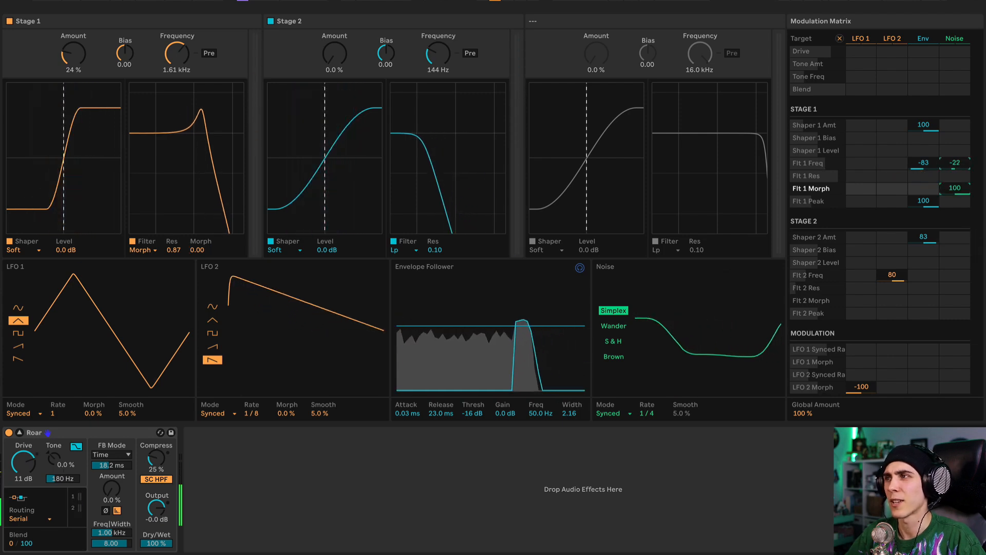
- Switch the Stage 1 filter to Morph and modulate Flt 1 Morph by 100 and Flt 1 Freq by -56 from Noise
{"action": "left_click_drag", "start_coordinate": [955, 163], "coordinate": [954, 173]}
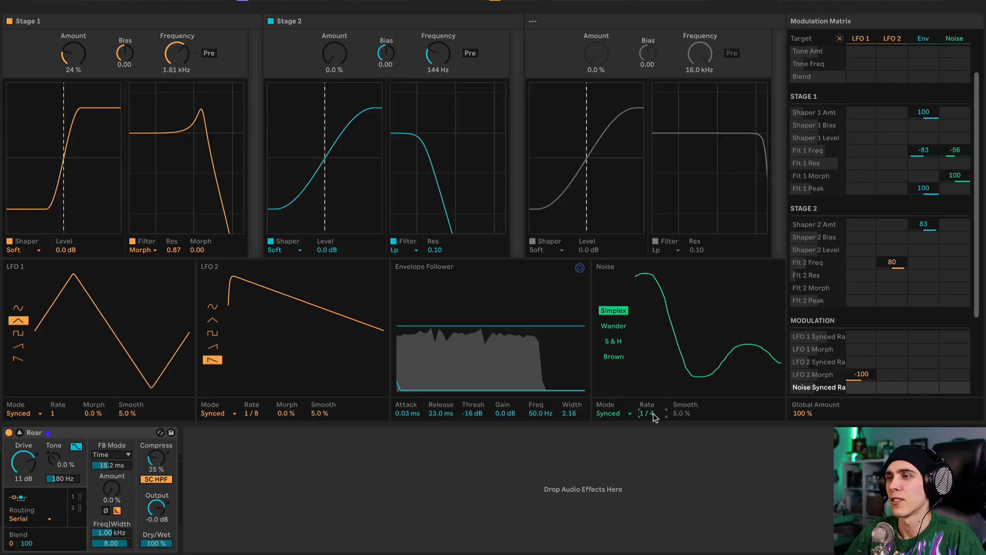
- Set the Noise rate to 1/8 and audition the Wander noise type on the loop
{"action": "key", "text": "space"}
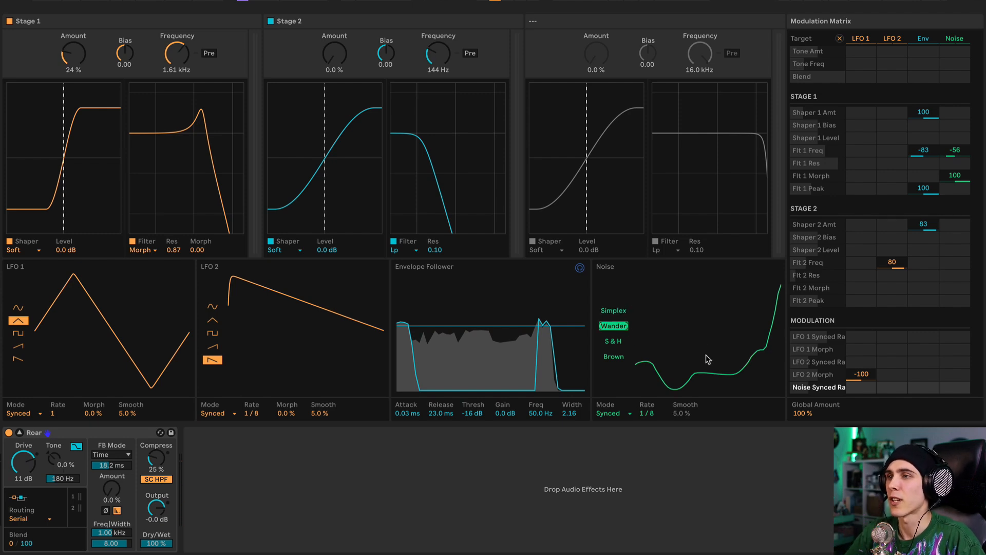
{"action": "key", "text": "space"}
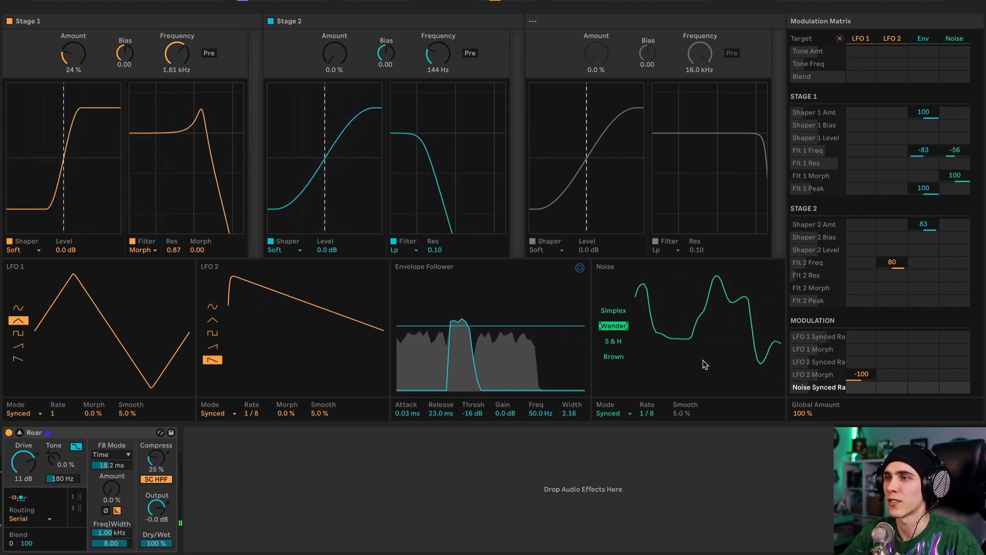
- Switch the Noise type to S & H and compare Smooth at 0.0 % and 95 % during playback
{"action": "key", "text": "Up"}
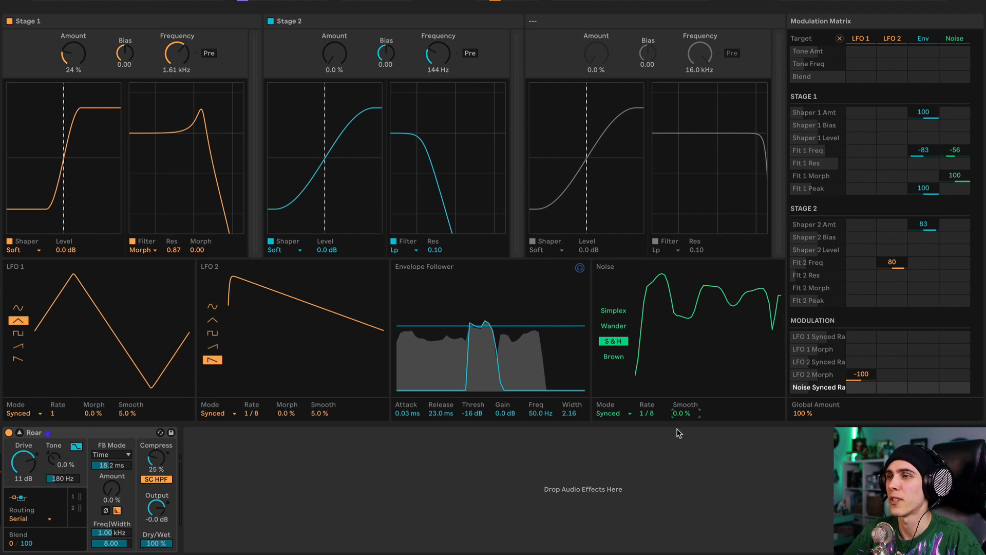
{"action": "key", "text": "space"}
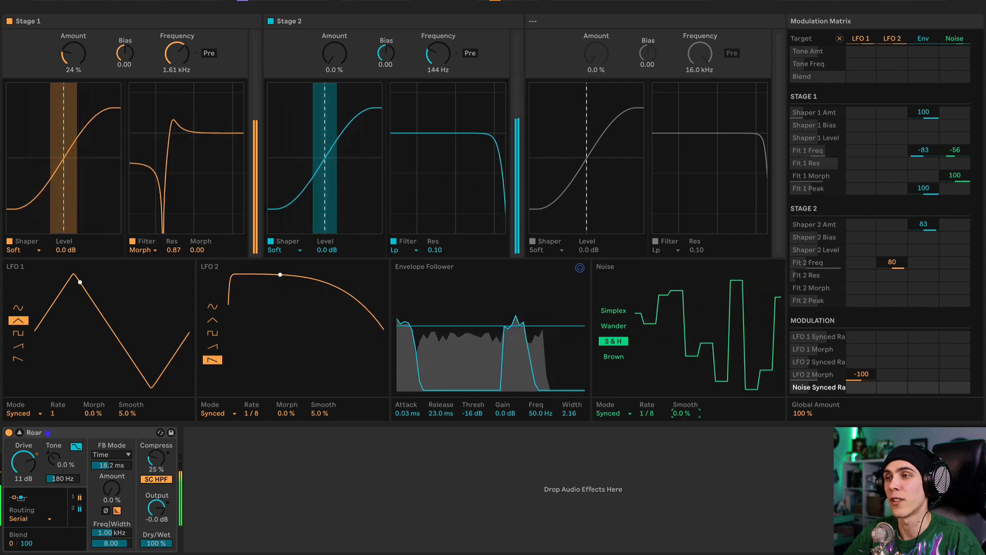
{"action": "key", "text": "space"}
{"action": "left_click_drag", "start_coordinate": [683, 414], "coordinate": [683, 404]}
{"action": "key", "text": "space"}
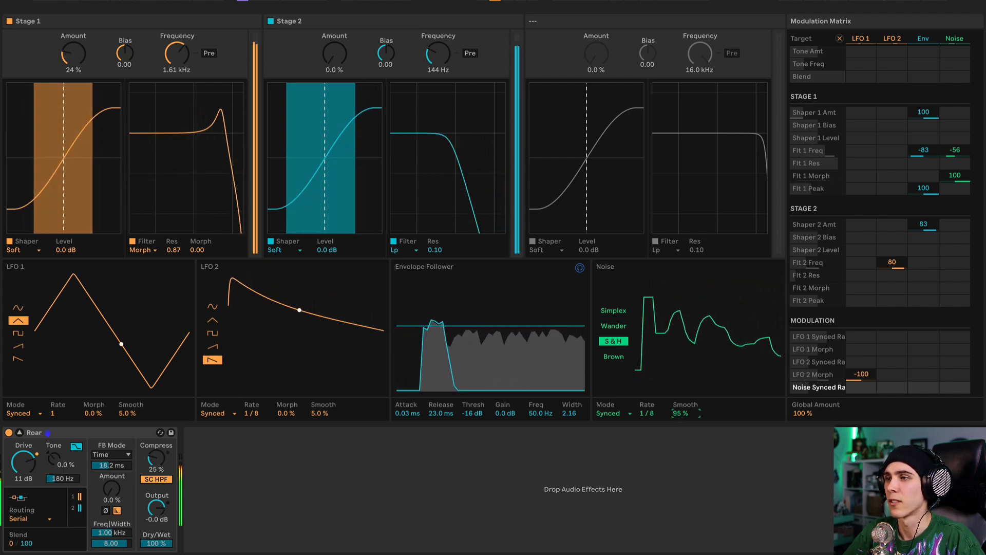